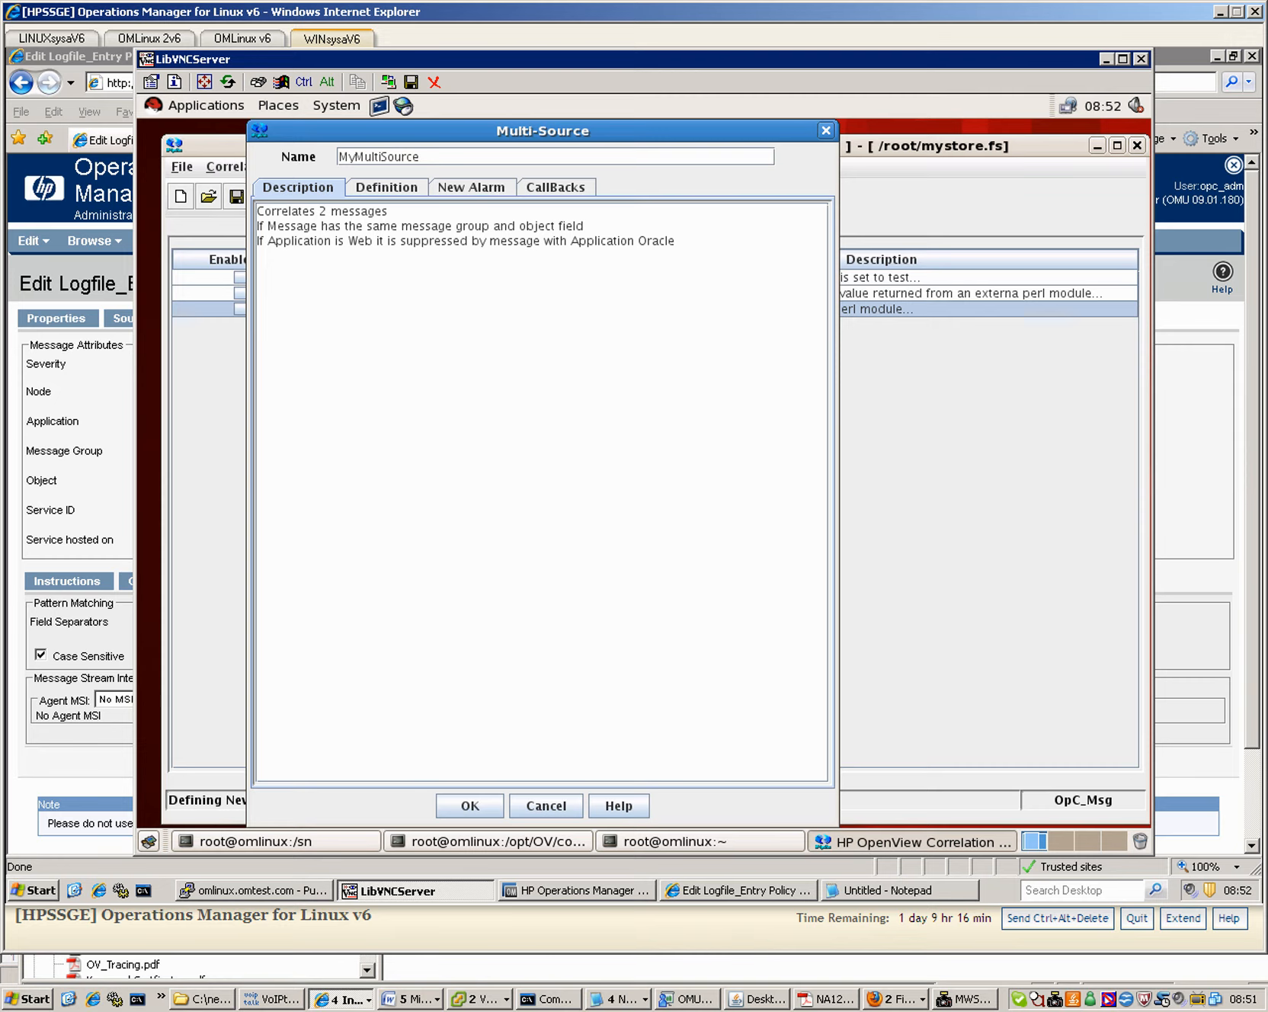
Delete the KEYFIELD variable from the ORACLE alarm in the MyMultiSource definition
{"action": "left_click", "coordinate": [387, 187]}
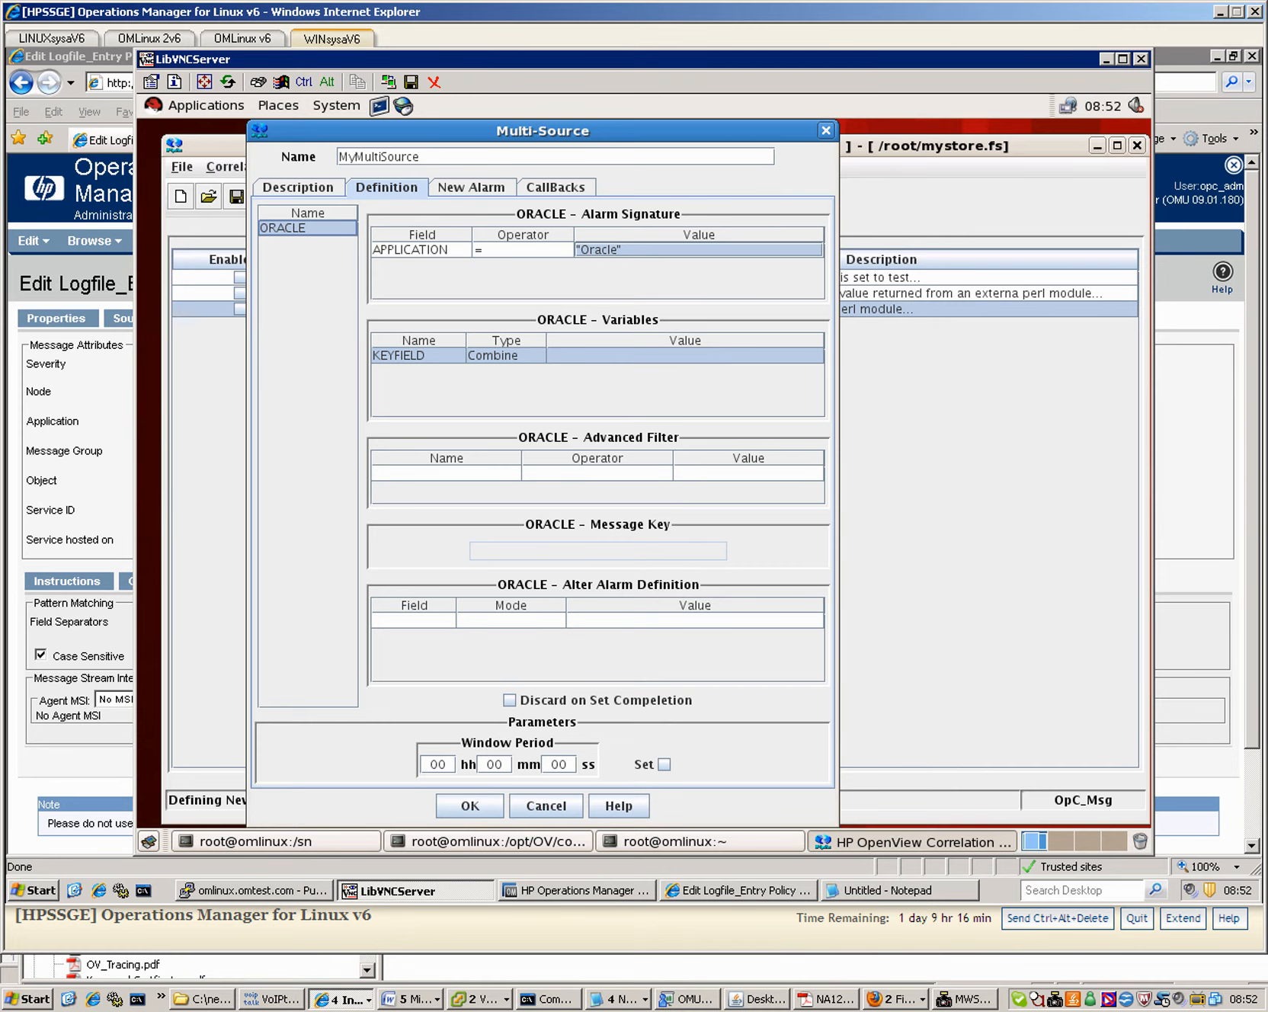
{"action": "double_click", "coordinate": [308, 228]}
{"action": "key", "text": "Return"}
{"action": "right_click", "coordinate": [404, 353]}
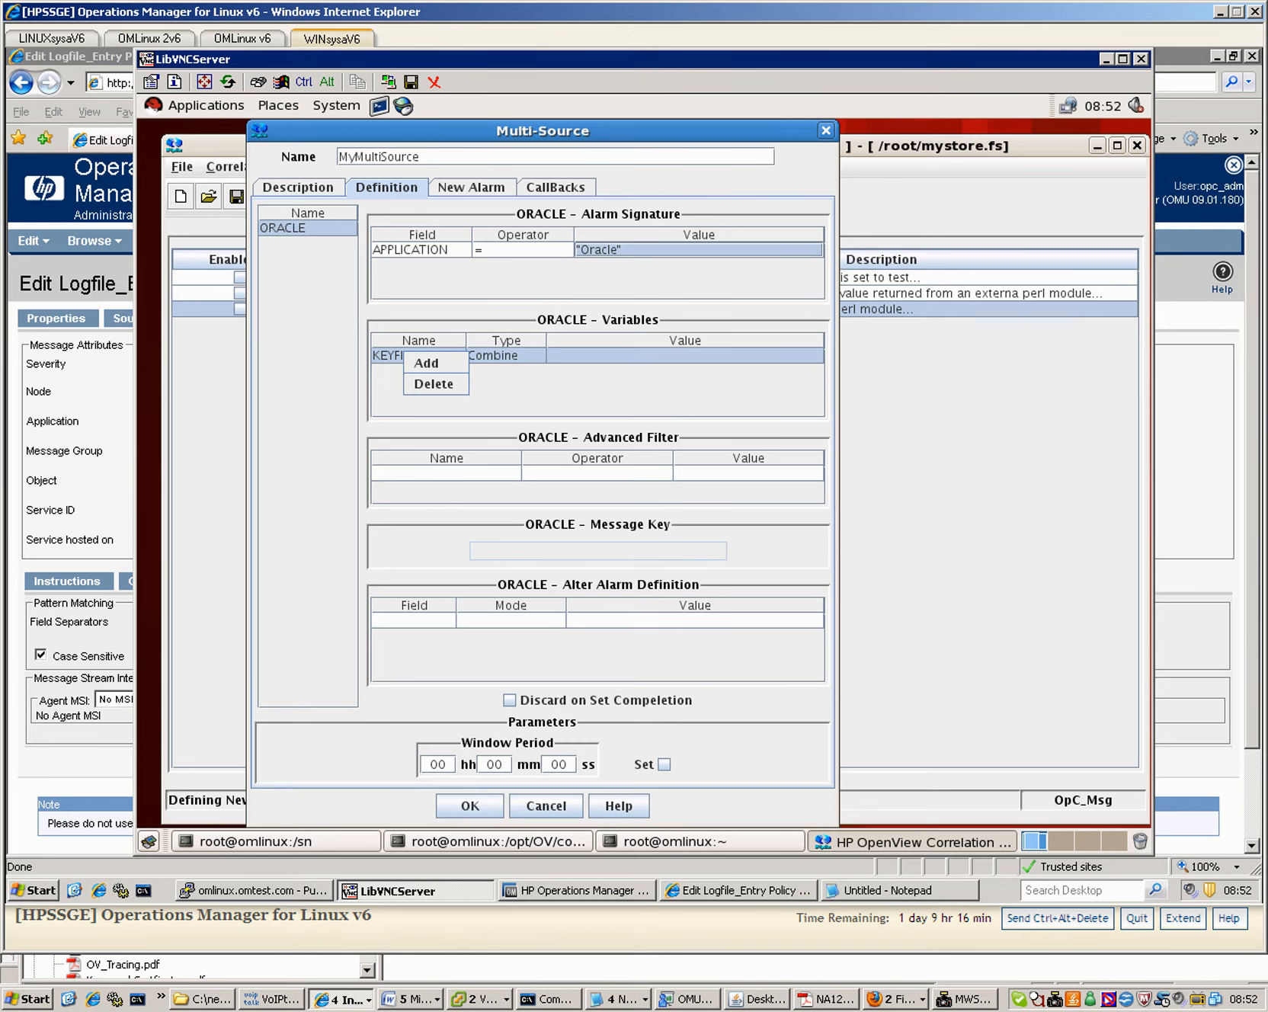
{"action": "left_click", "coordinate": [434, 385]}
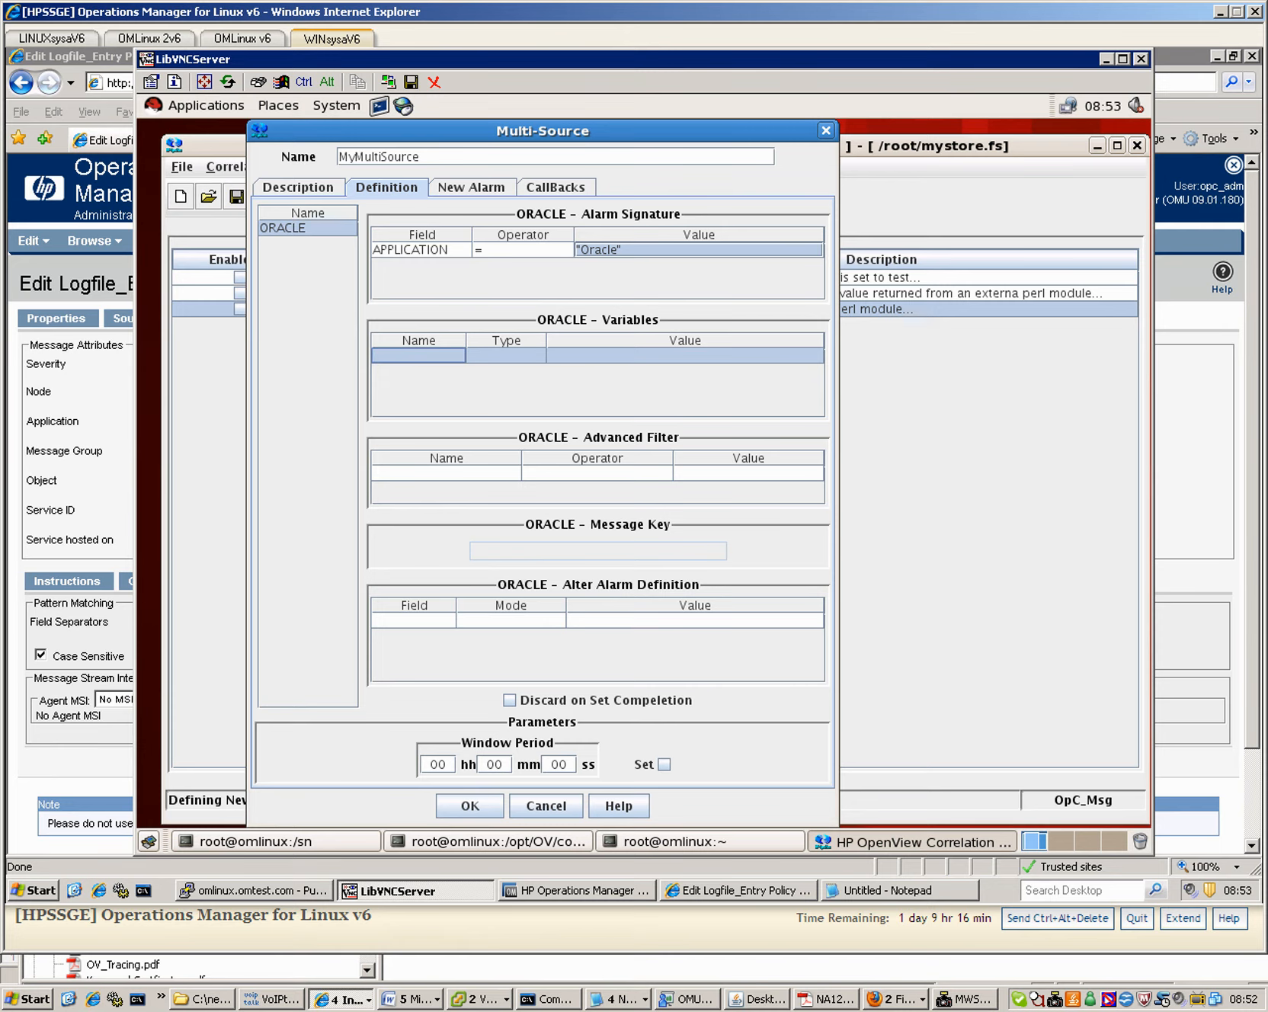
Create a variable named KEYFIED of type Combine for the ORACLE alarm
{"action": "type", "text": "KEYFI"}
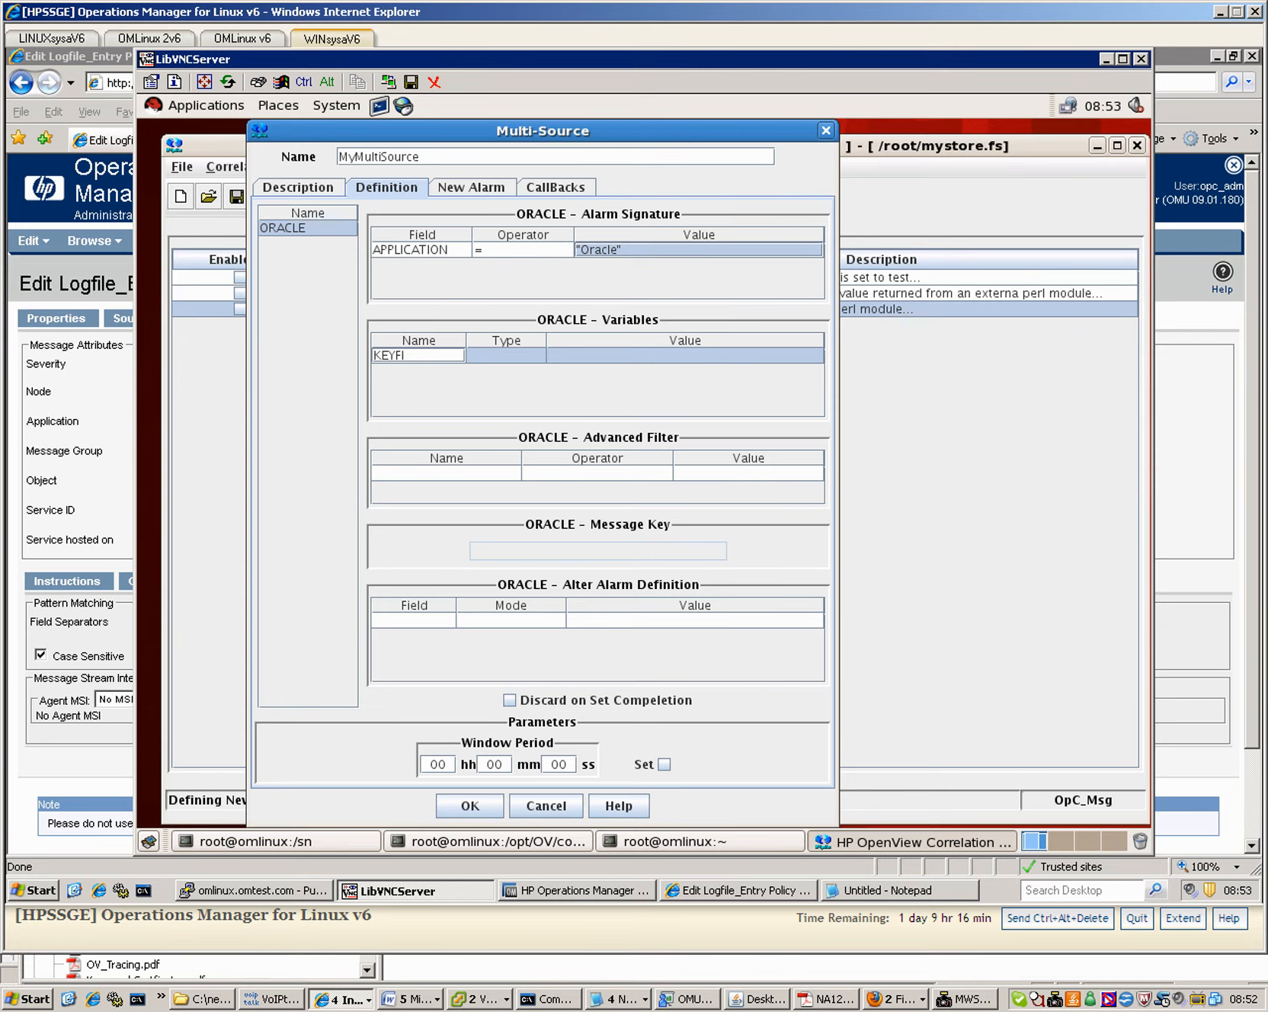
{"action": "type", "text": "ED"}
{"action": "key", "text": "Tab"}
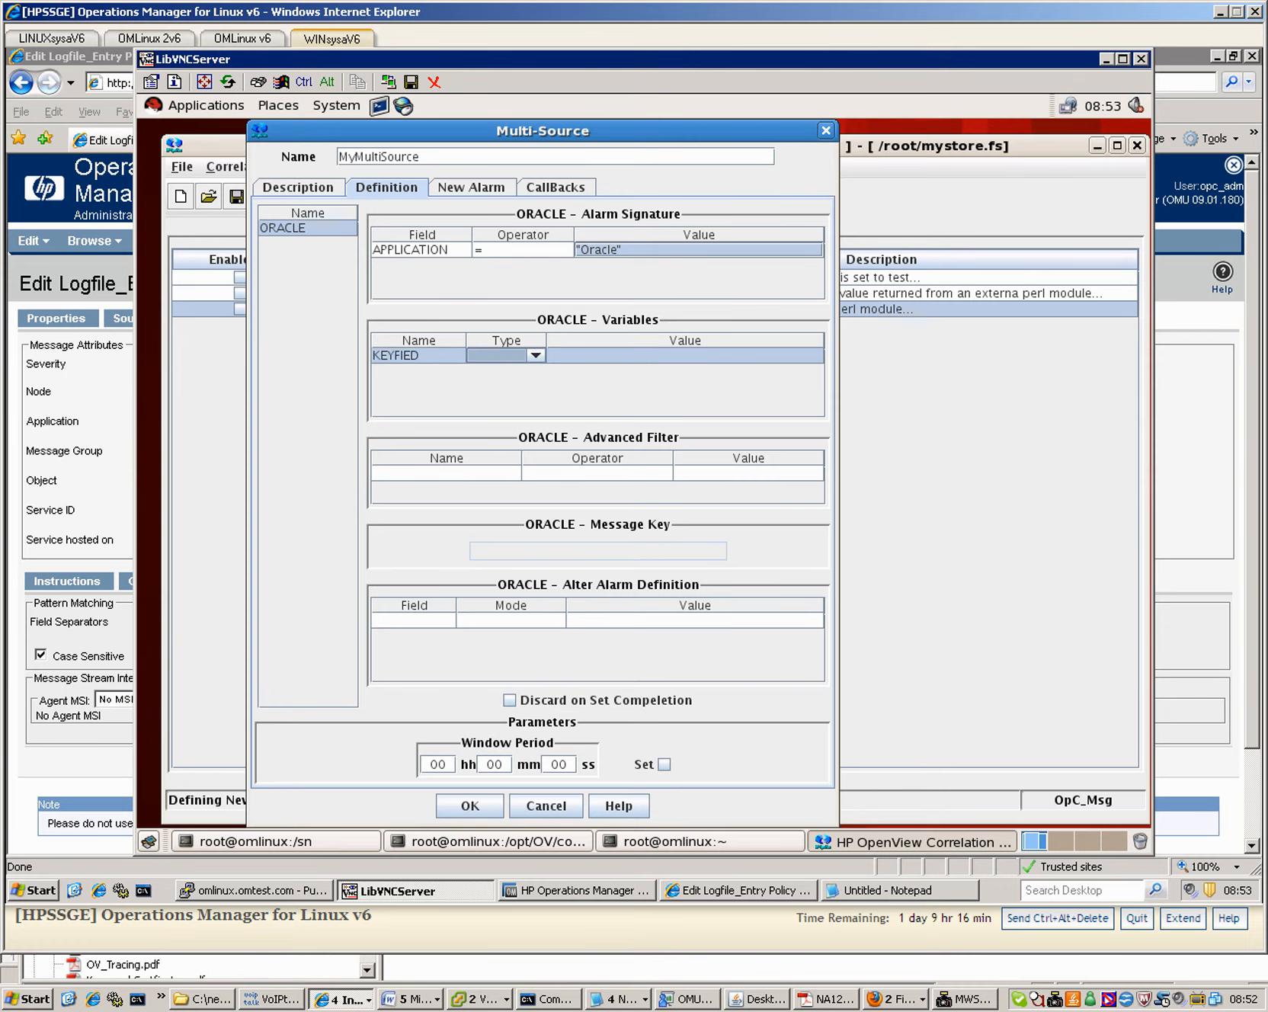
{"action": "left_click", "coordinate": [535, 356]}
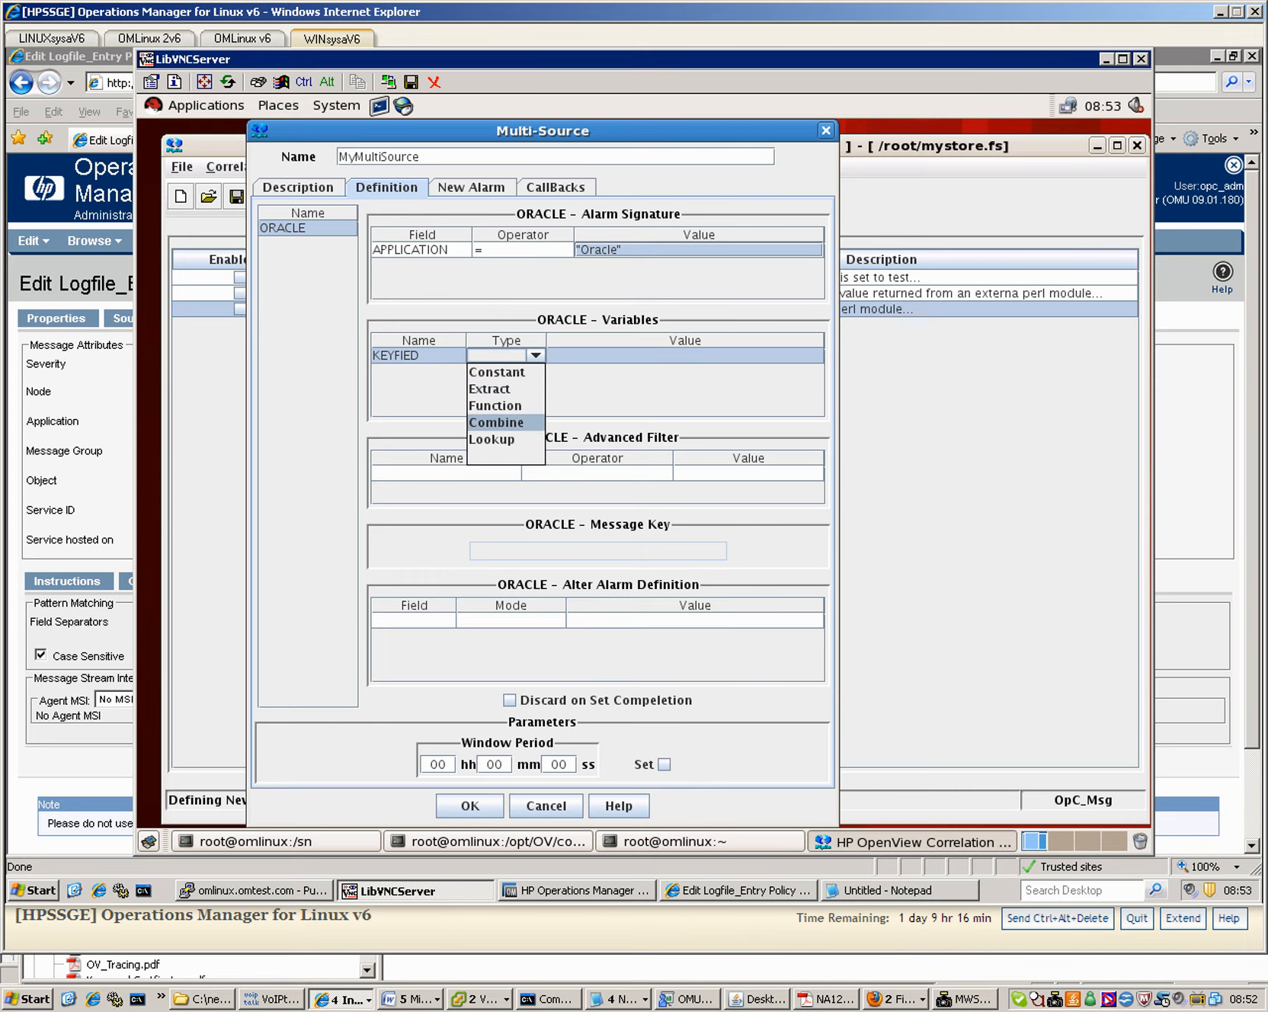
{"action": "left_click", "coordinate": [496, 423]}
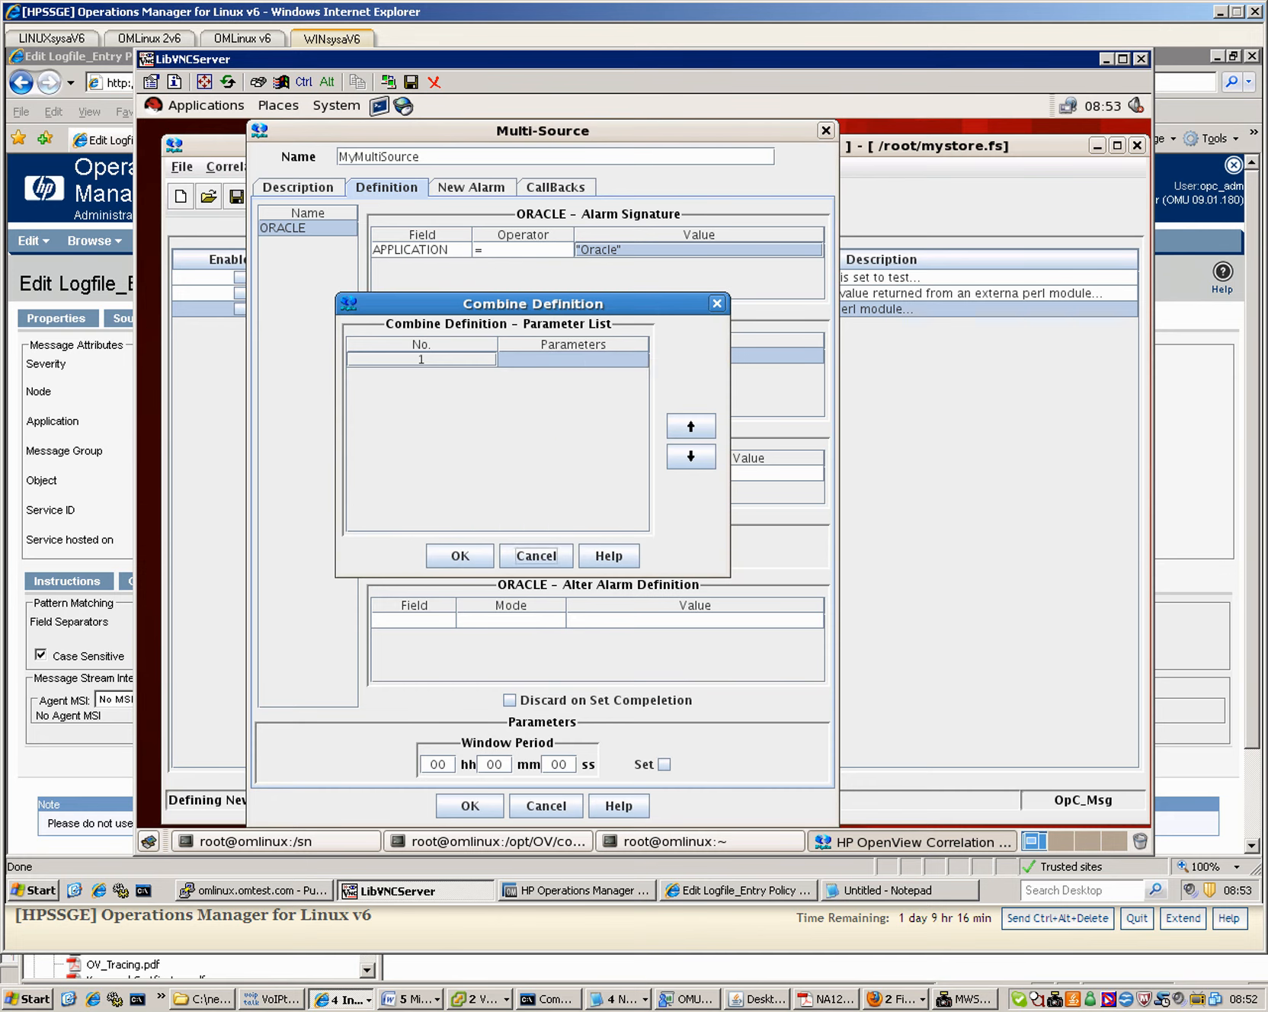
Define the KEYFIED combine parameters as ORACLE.GROUP followed by ORACLE.OBJECT
{"action": "right_click", "coordinate": [585, 360]}
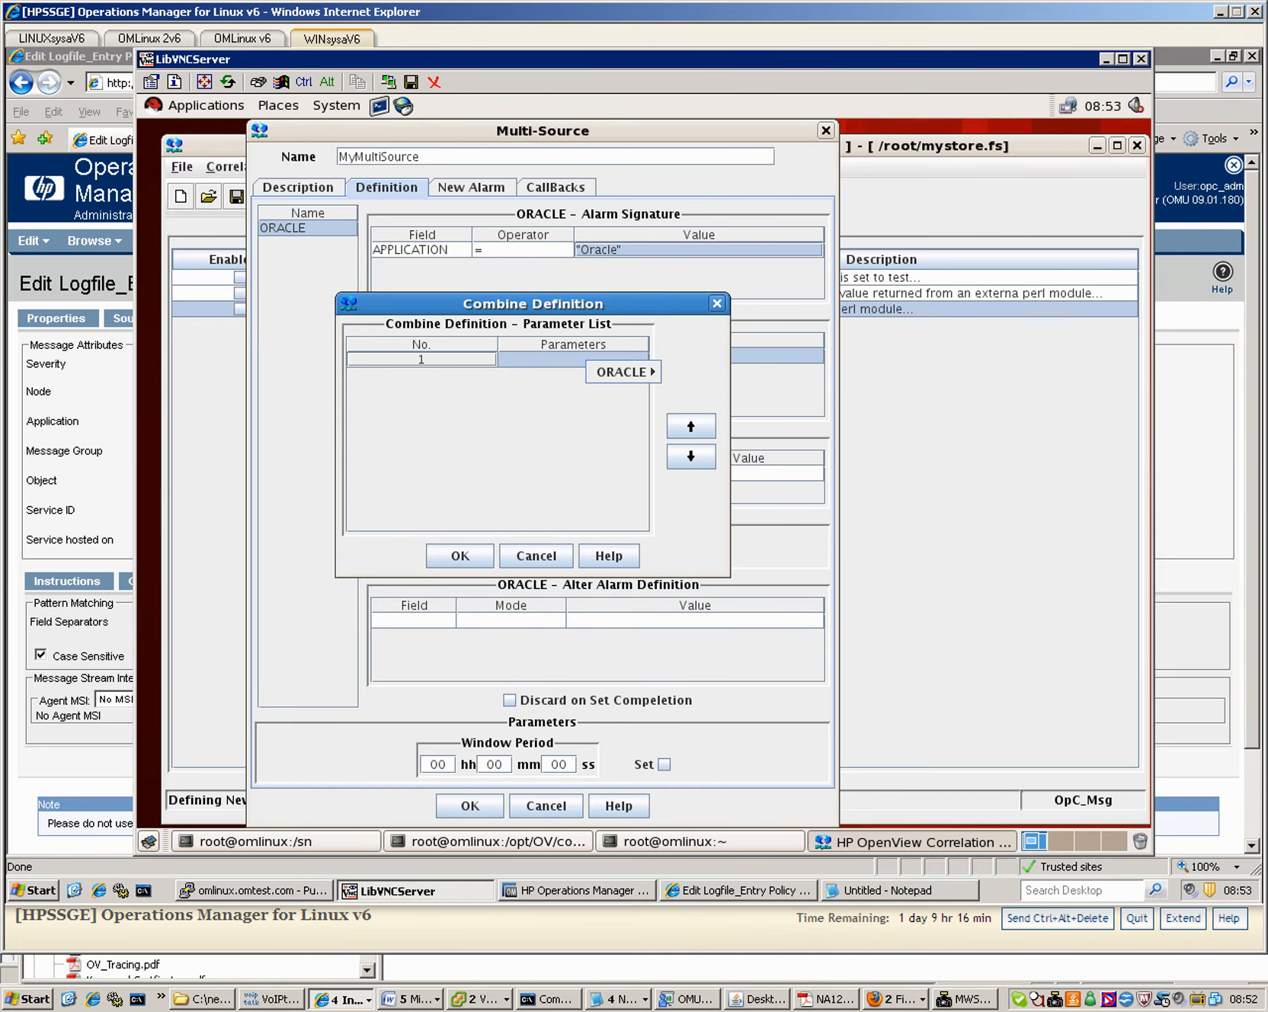
{"action": "mouse_move", "coordinate": [621, 372]}
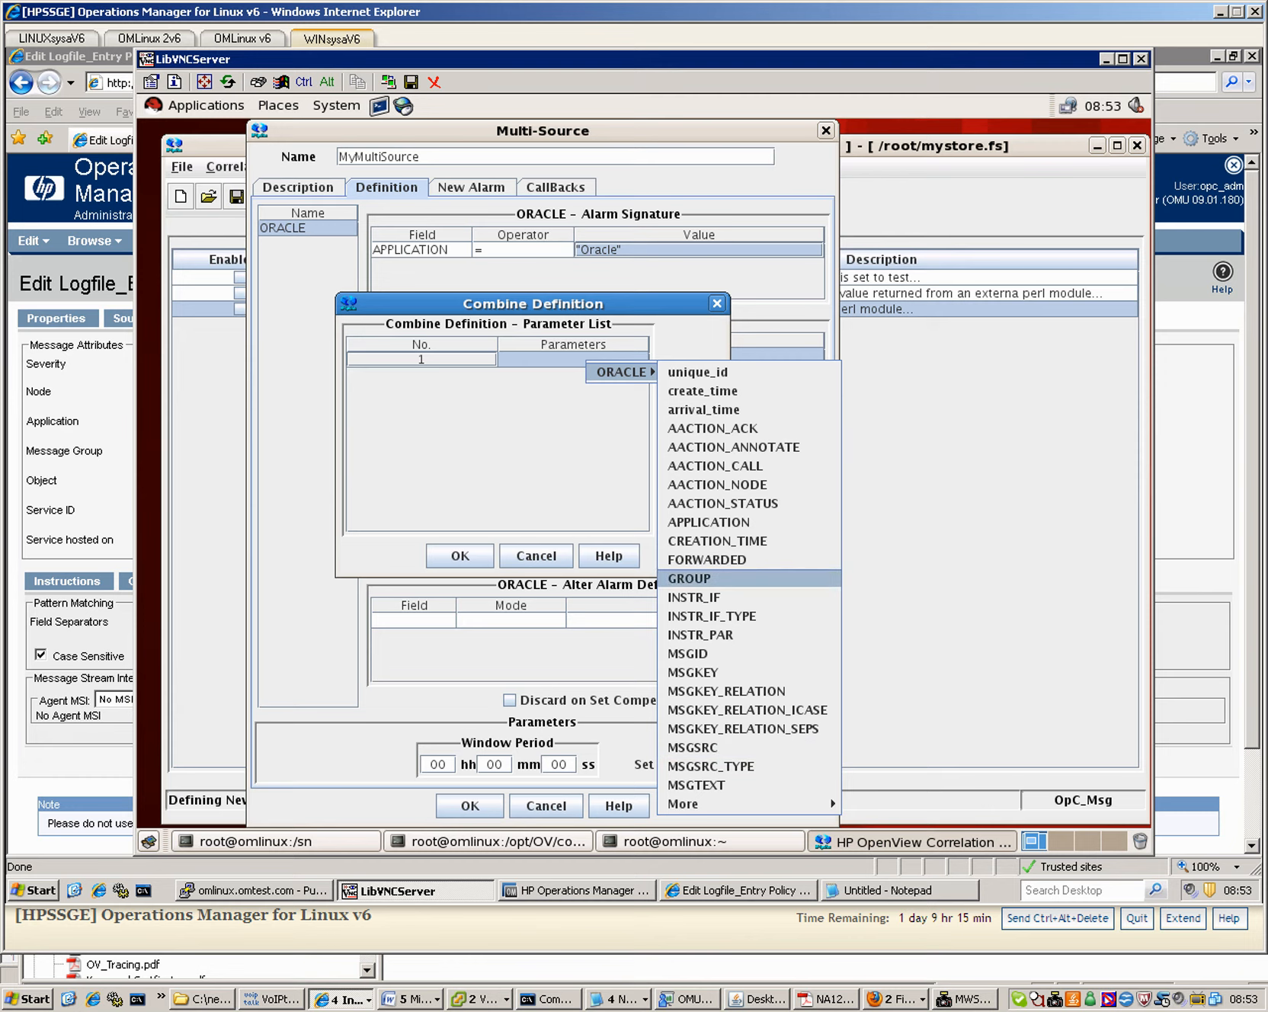
{"action": "left_click", "coordinate": [690, 579]}
{"action": "right_click", "coordinate": [510, 410]}
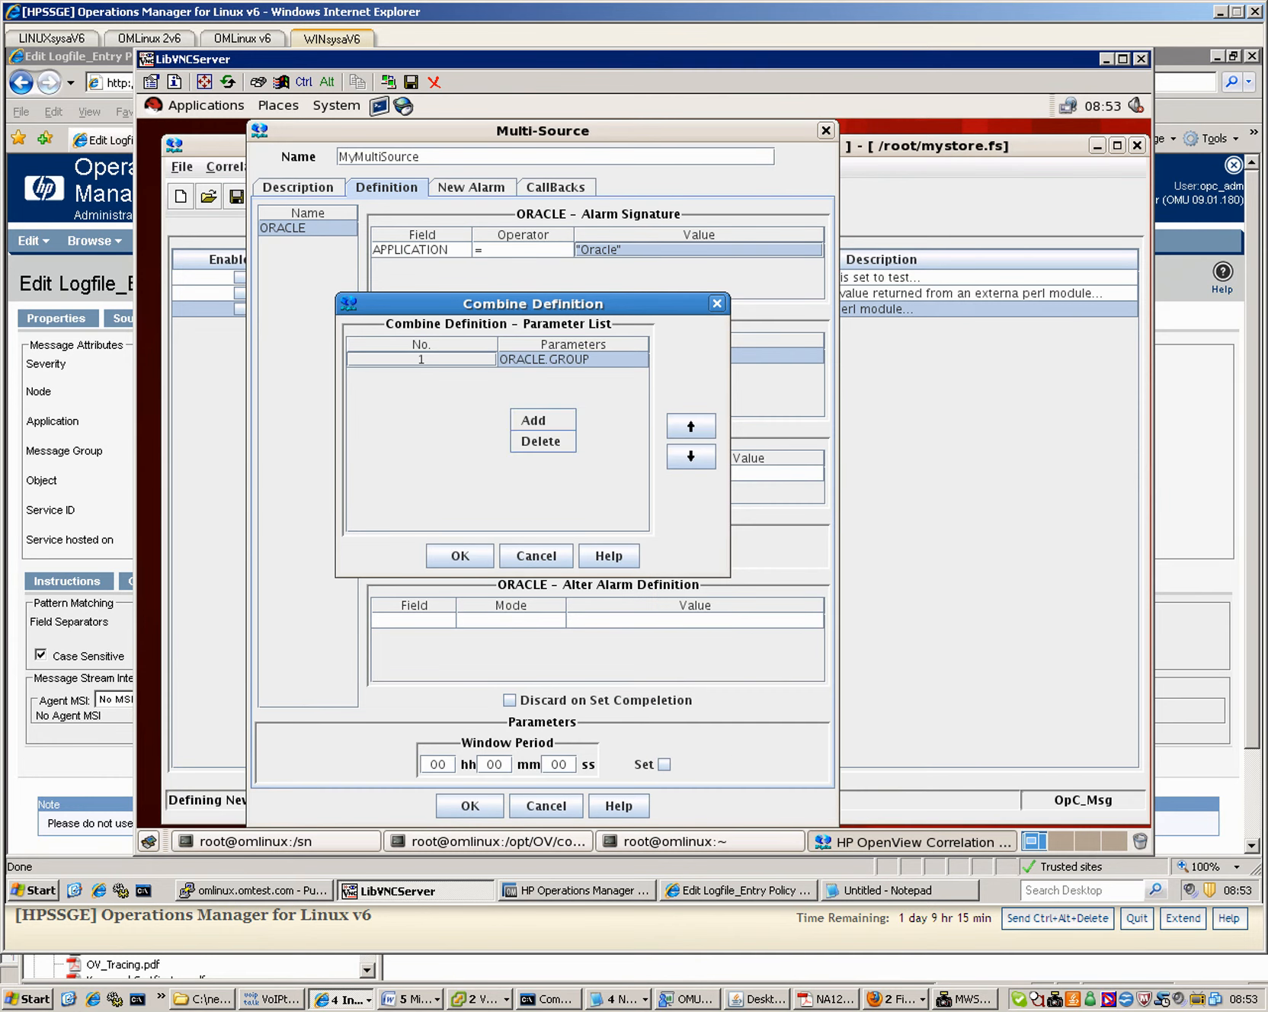
{"action": "left_click", "coordinate": [533, 420]}
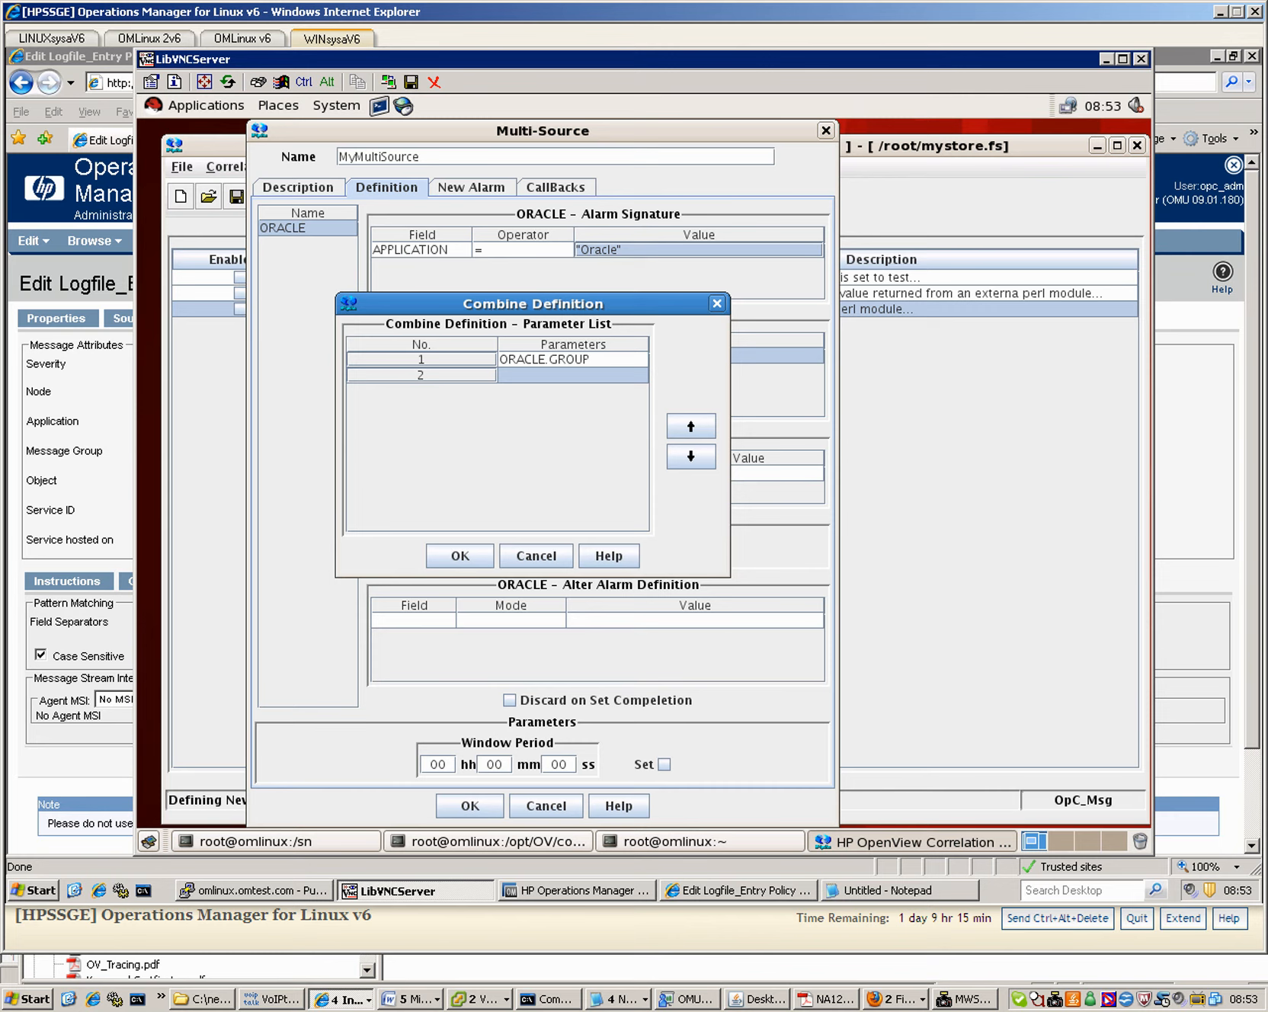
{"action": "left_click", "coordinate": [530, 376]}
{"action": "mouse_move", "coordinate": [563, 387]}
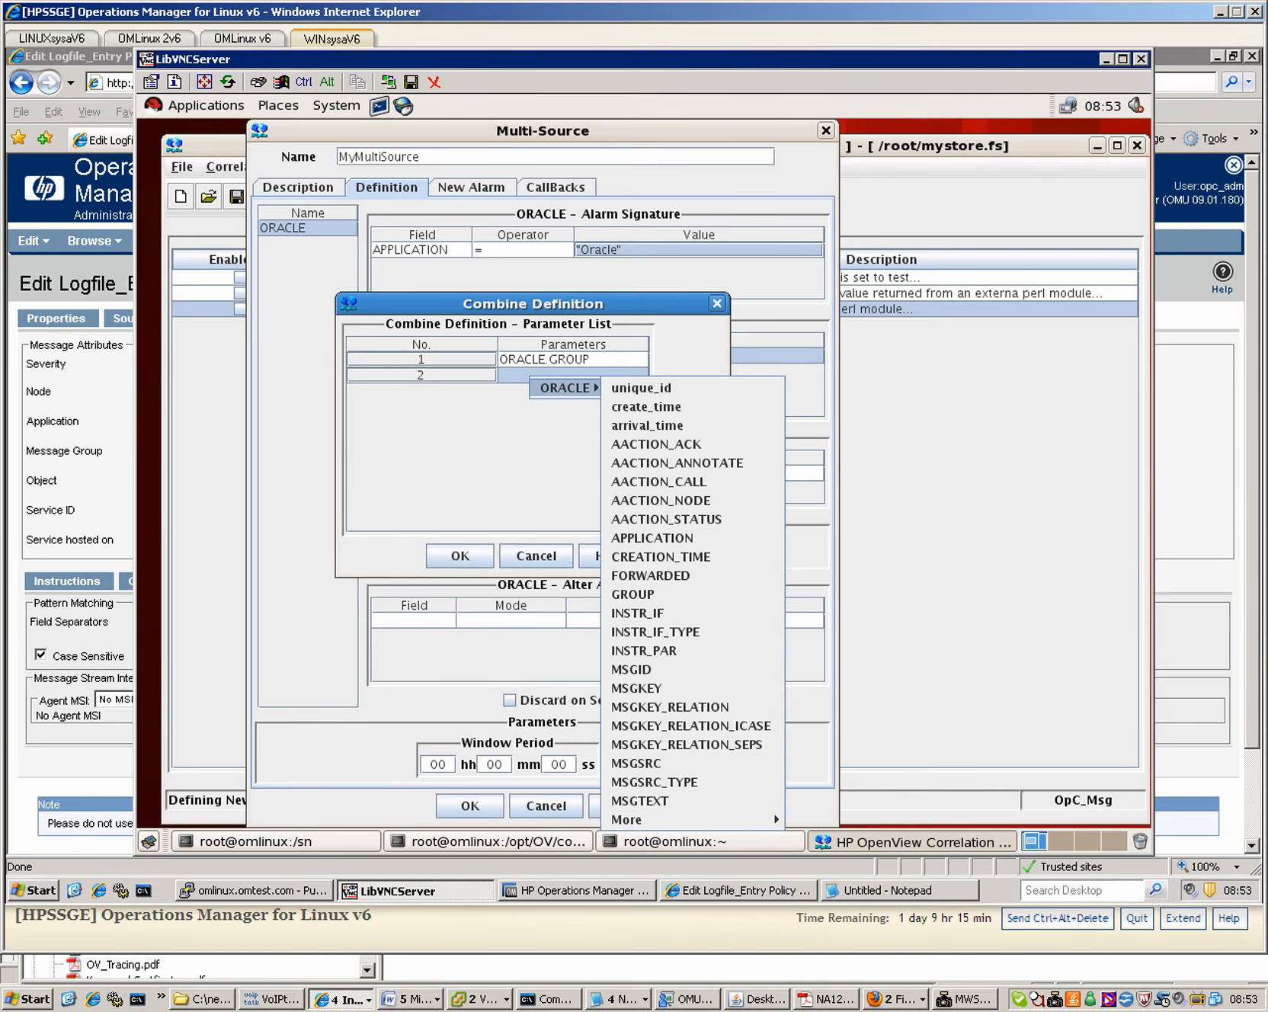
{"action": "mouse_move", "coordinate": [627, 819]}
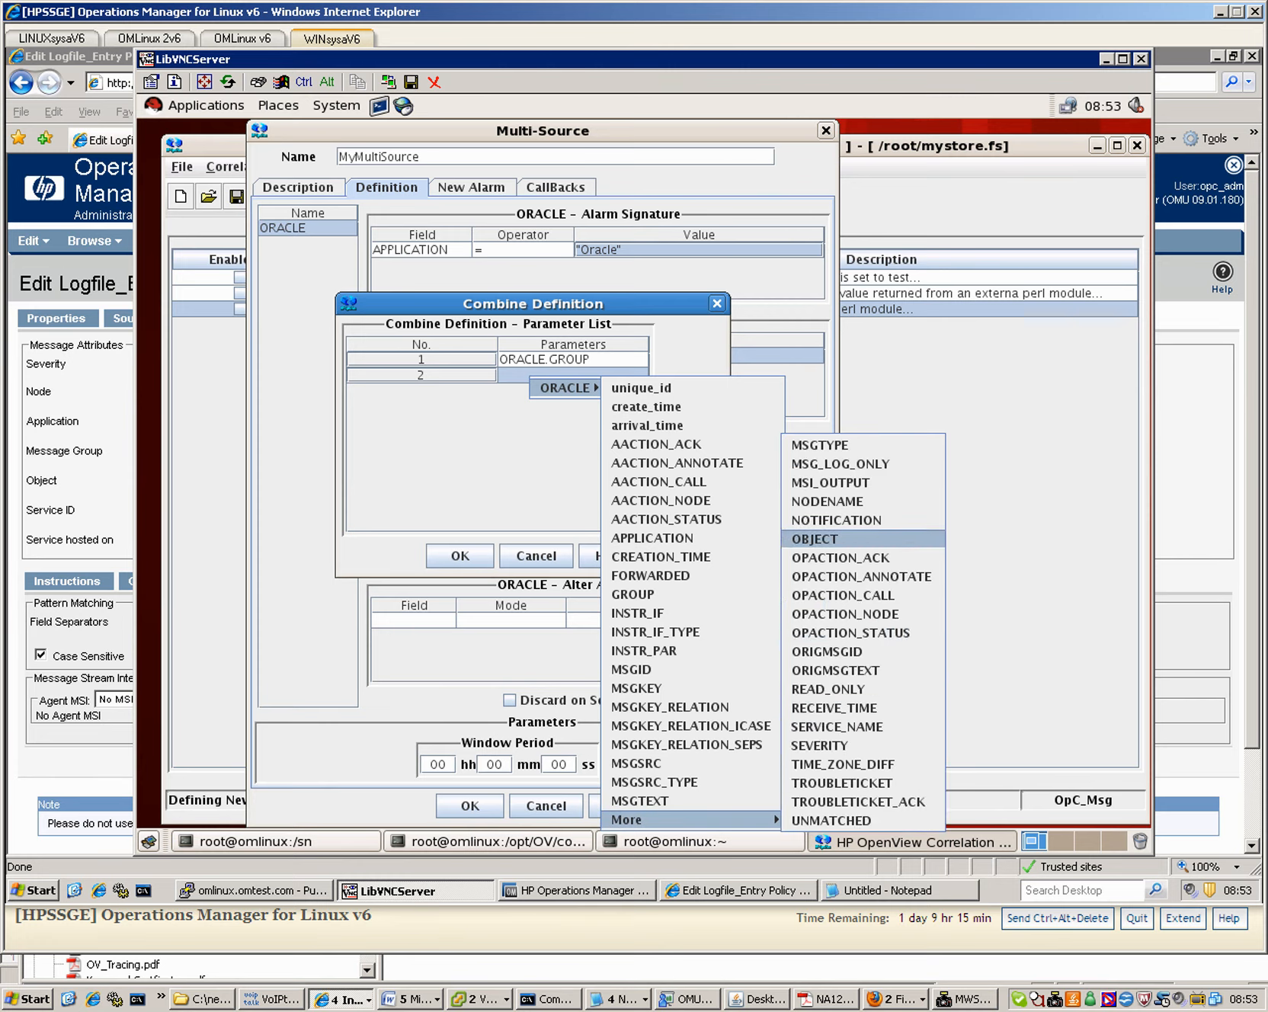
{"action": "left_click", "coordinate": [815, 539]}
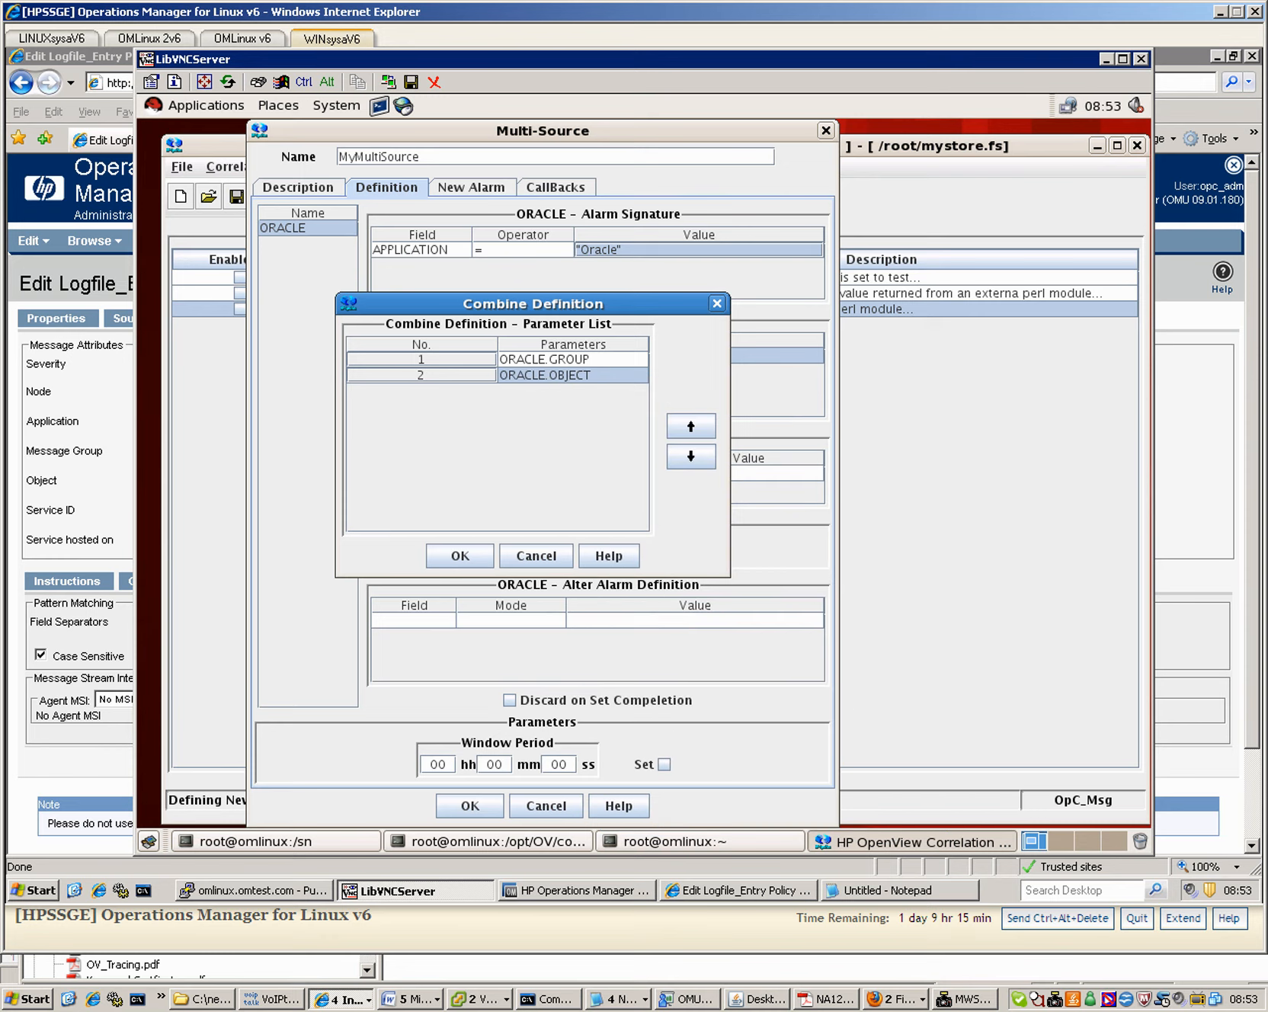
{"action": "left_click", "coordinate": [460, 555]}
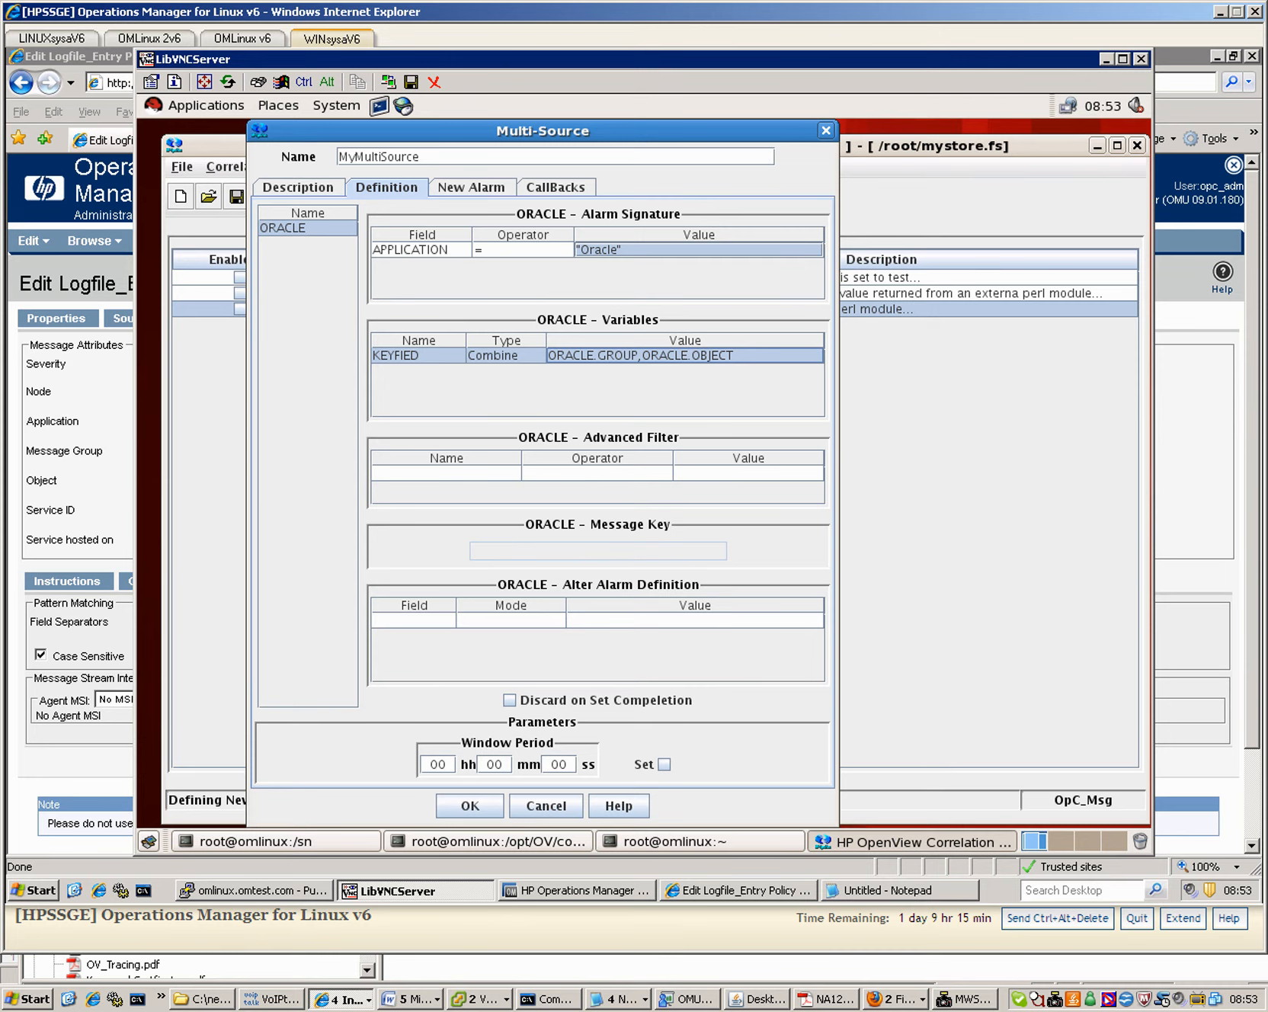
Set the ORACLE alarm's message key to its KEYFIED variable
{"action": "left_click", "coordinate": [520, 550]}
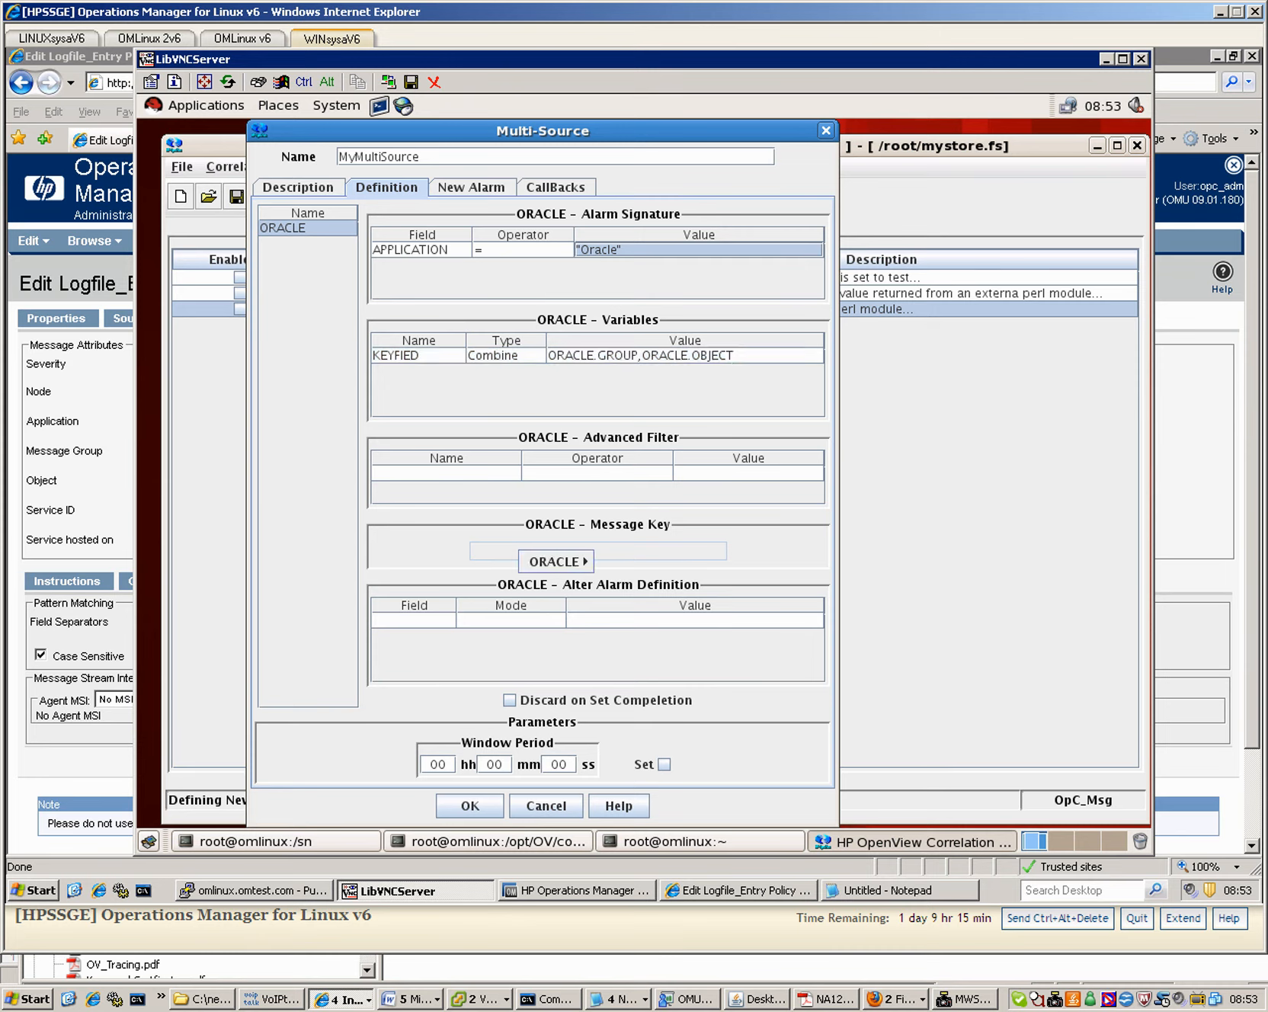
{"action": "mouse_move", "coordinate": [554, 562]}
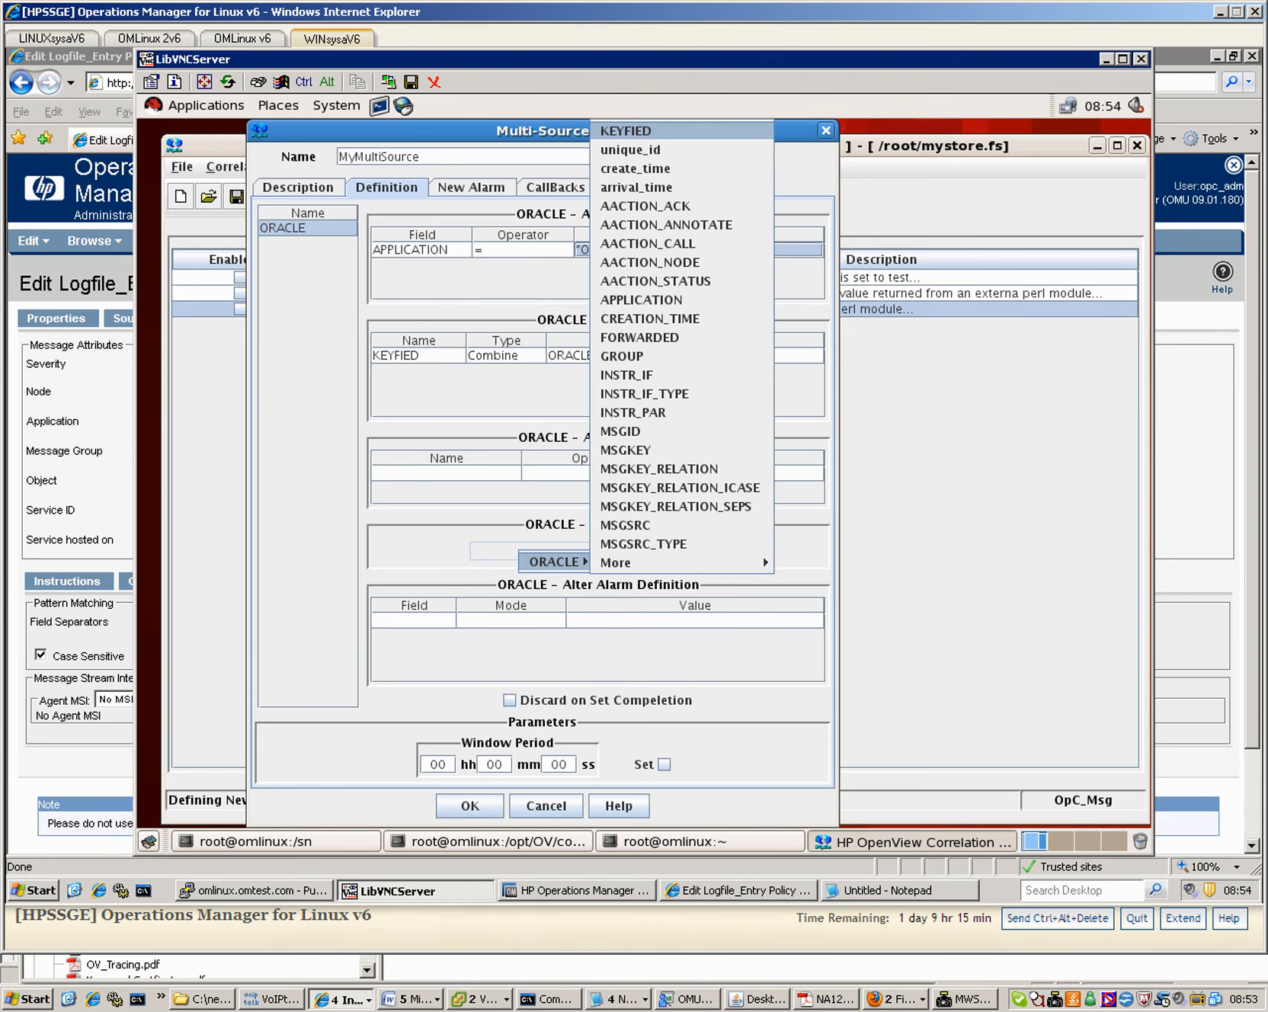
{"action": "left_click", "coordinate": [625, 131]}
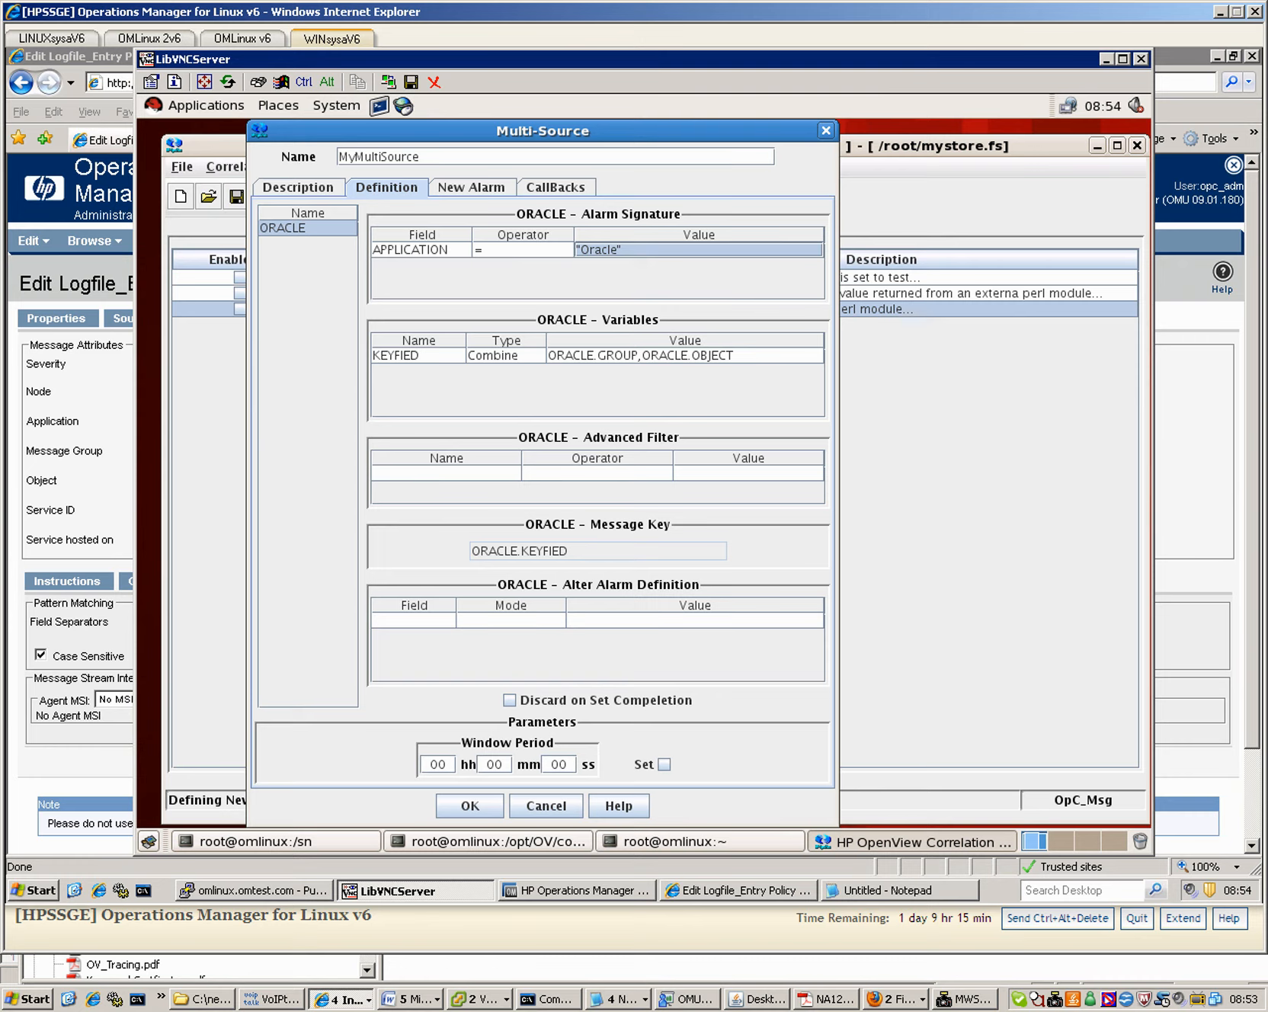
Add a second alarm named WEB below ORACLE in the definition's alarm list
{"action": "right_click", "coordinate": [294, 261]}
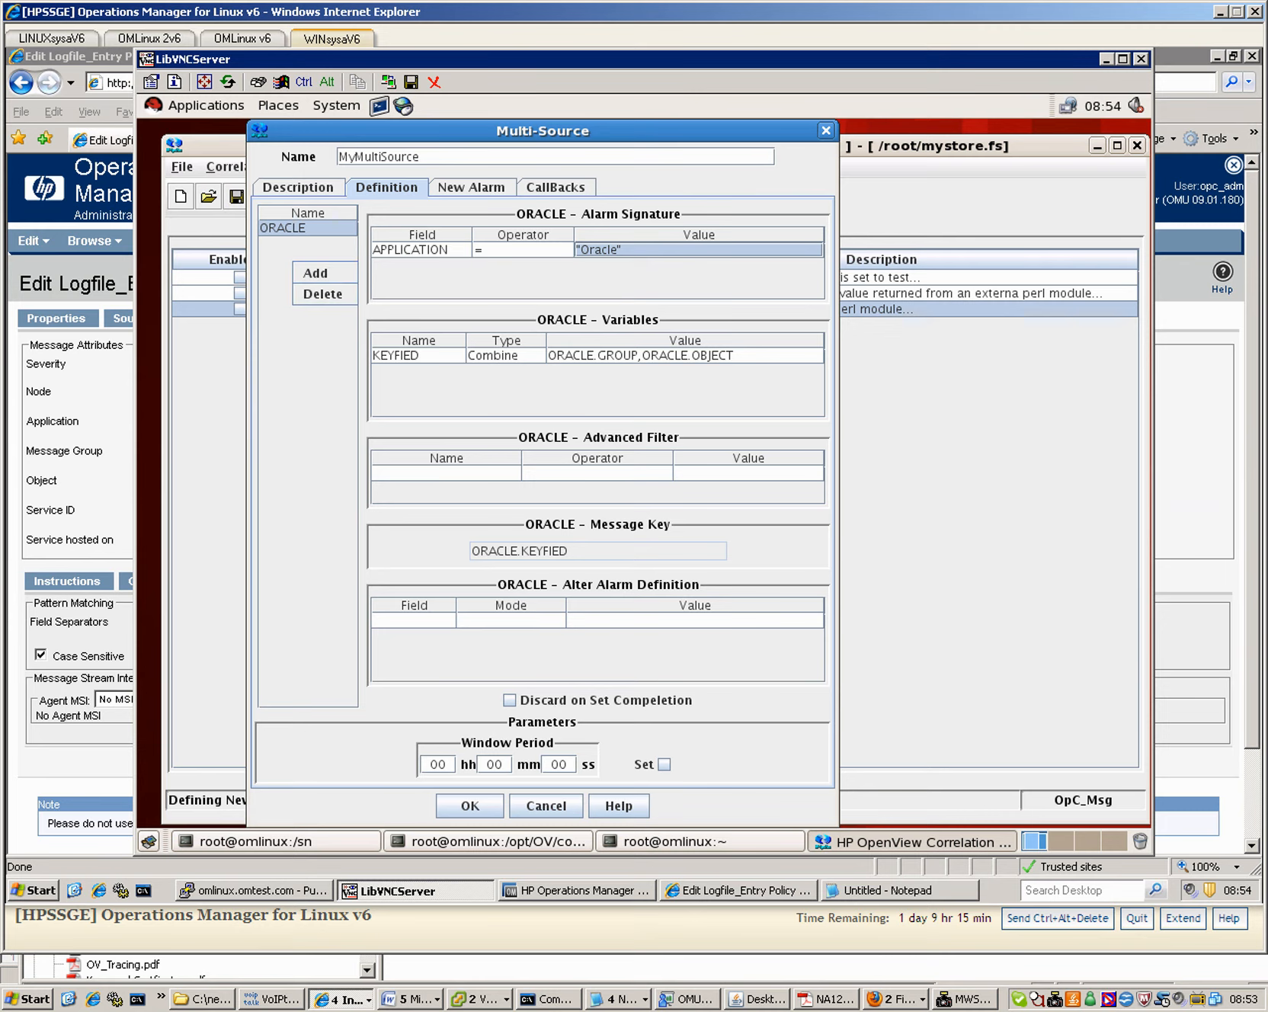
{"action": "left_click", "coordinate": [316, 273]}
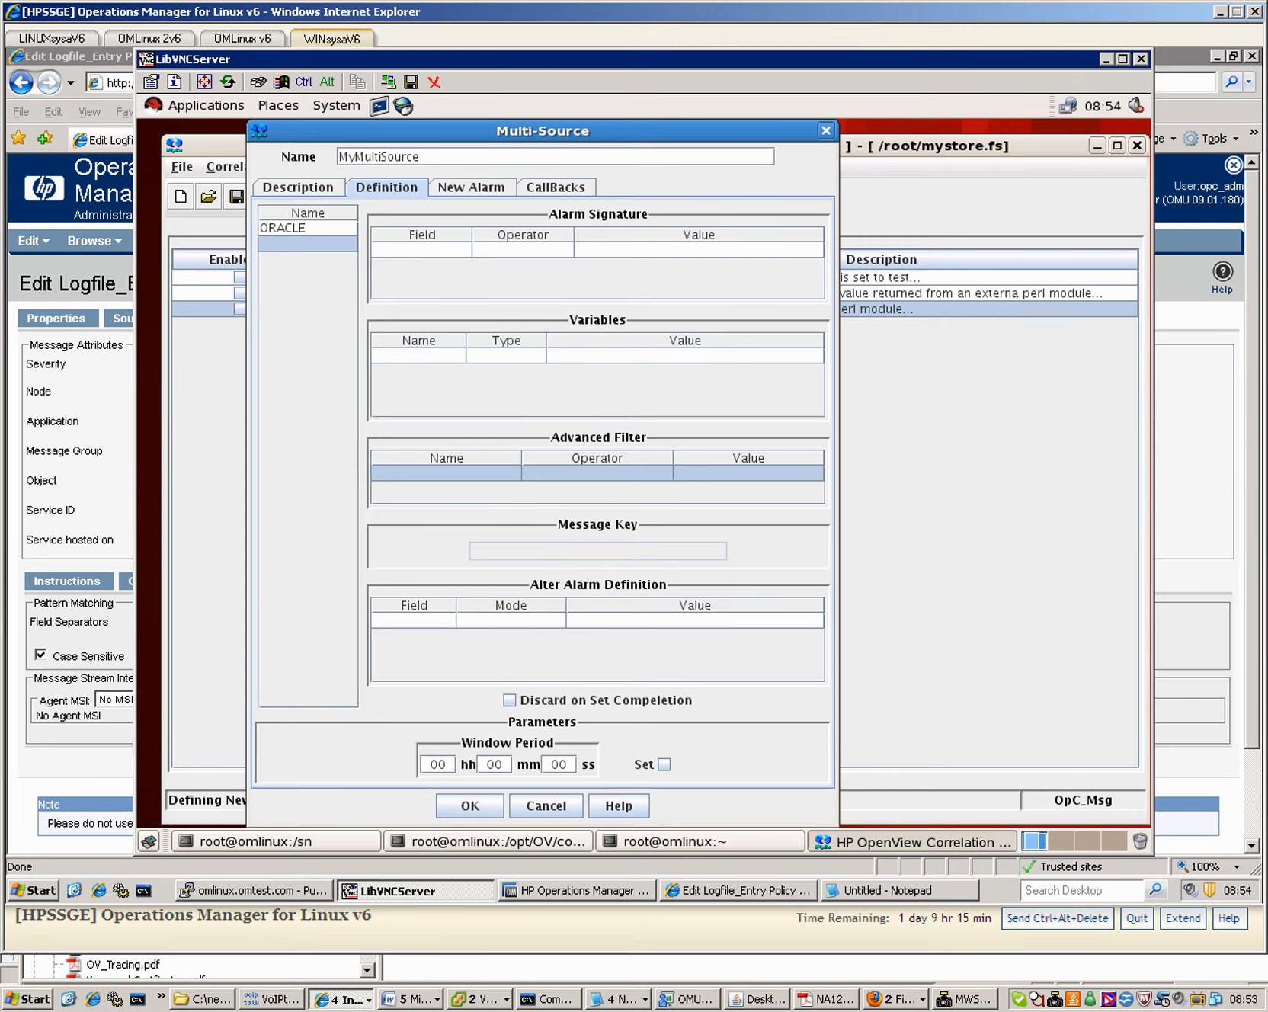
{"action": "left_click", "coordinate": [307, 244]}
{"action": "type", "text": "WEB"}
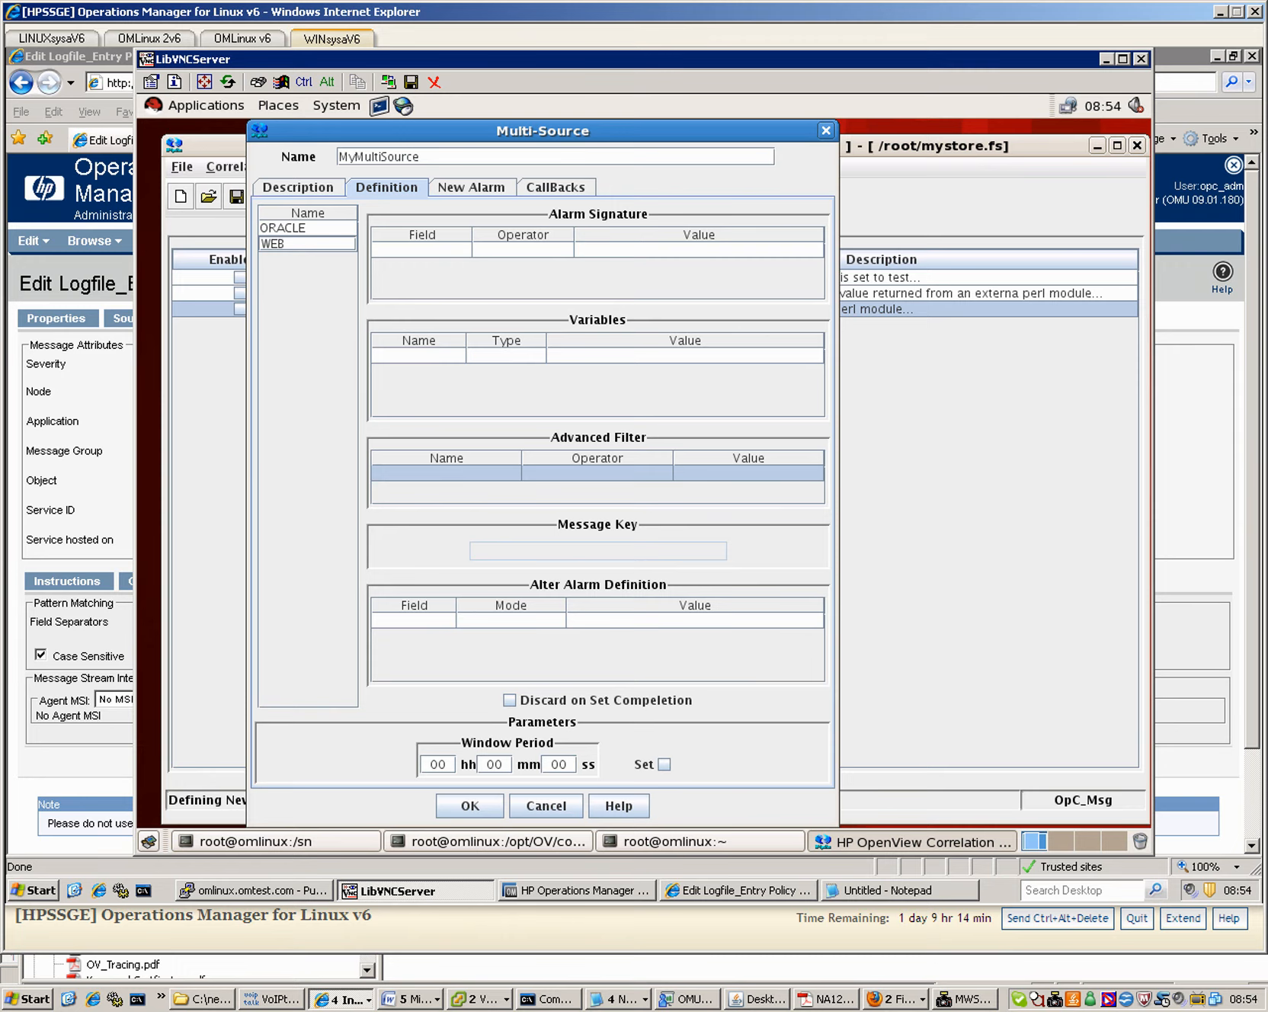
Set the WEB alarm signature to APPLICATION = "Web"
{"action": "left_click", "coordinate": [422, 249]}
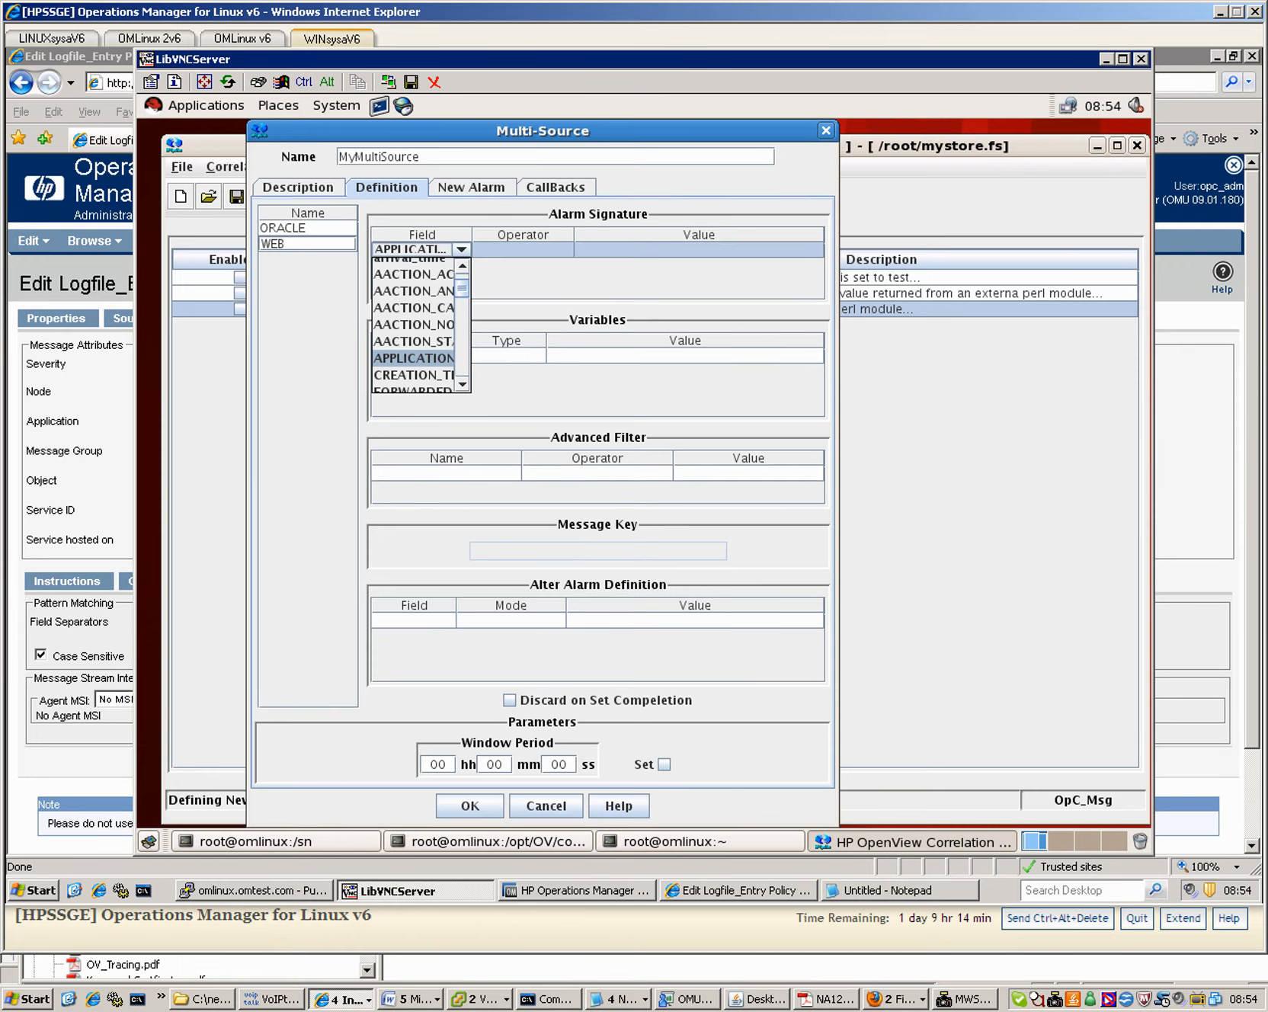
{"action": "key", "text": "Return"}
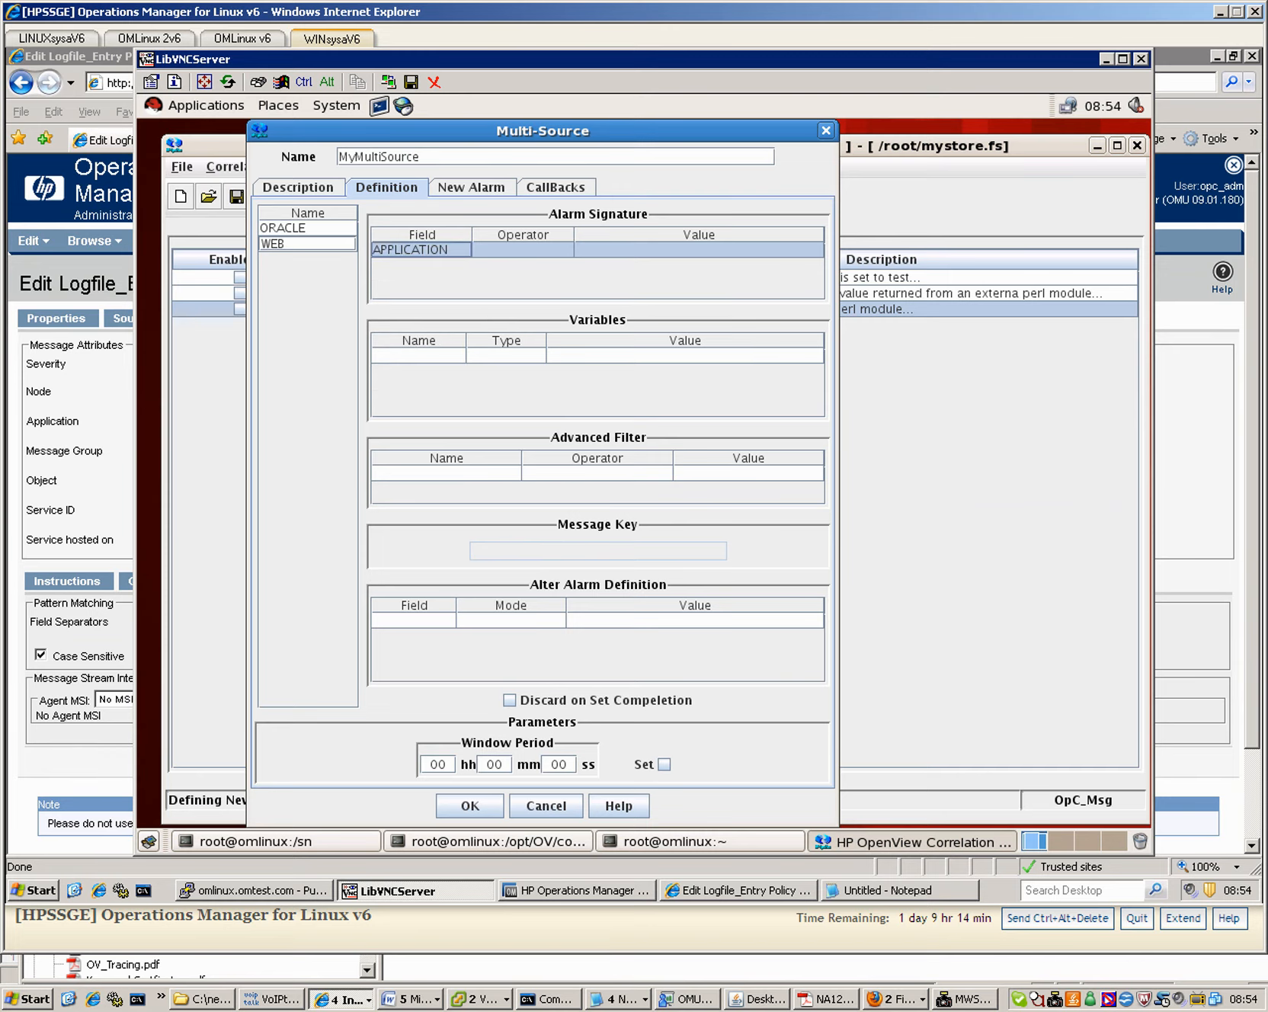
{"action": "left_click", "coordinate": [523, 250]}
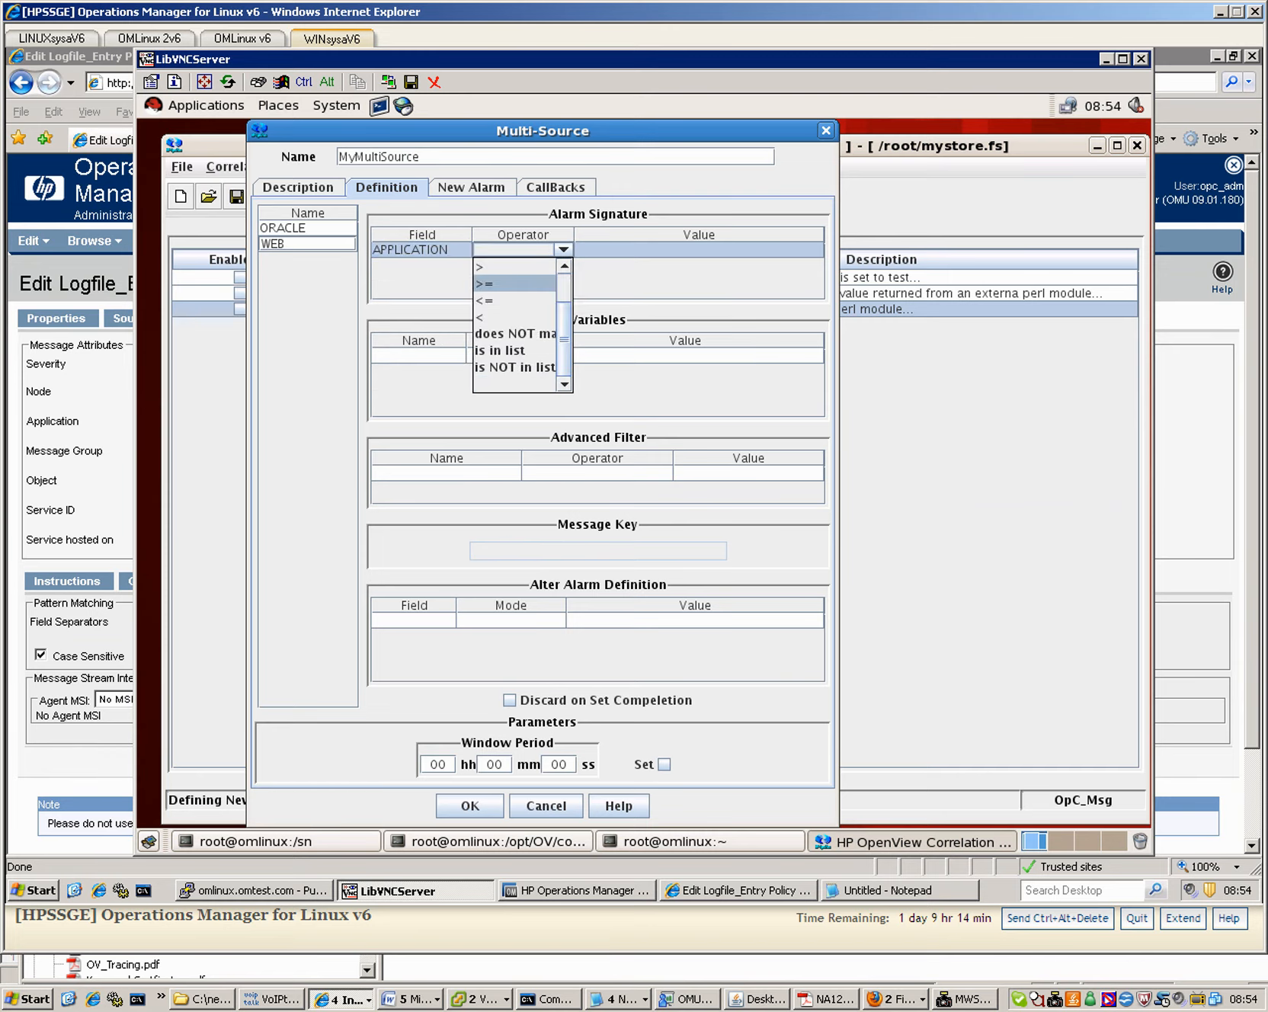
{"action": "scroll", "coordinate": [515, 324], "scroll_direction": "up", "scroll_amount": 1}
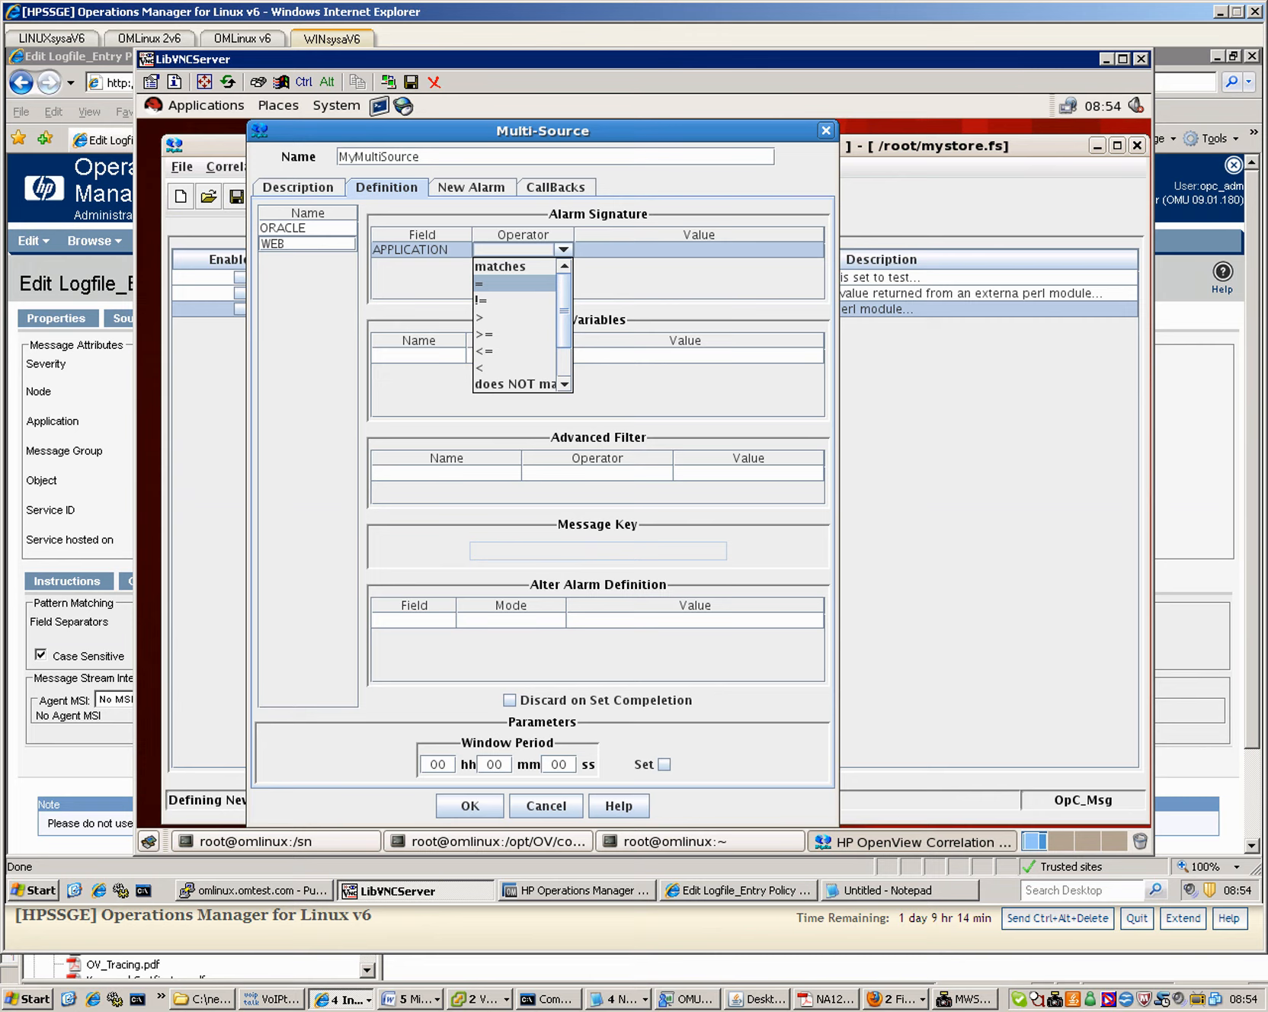
{"action": "left_click", "coordinate": [513, 283]}
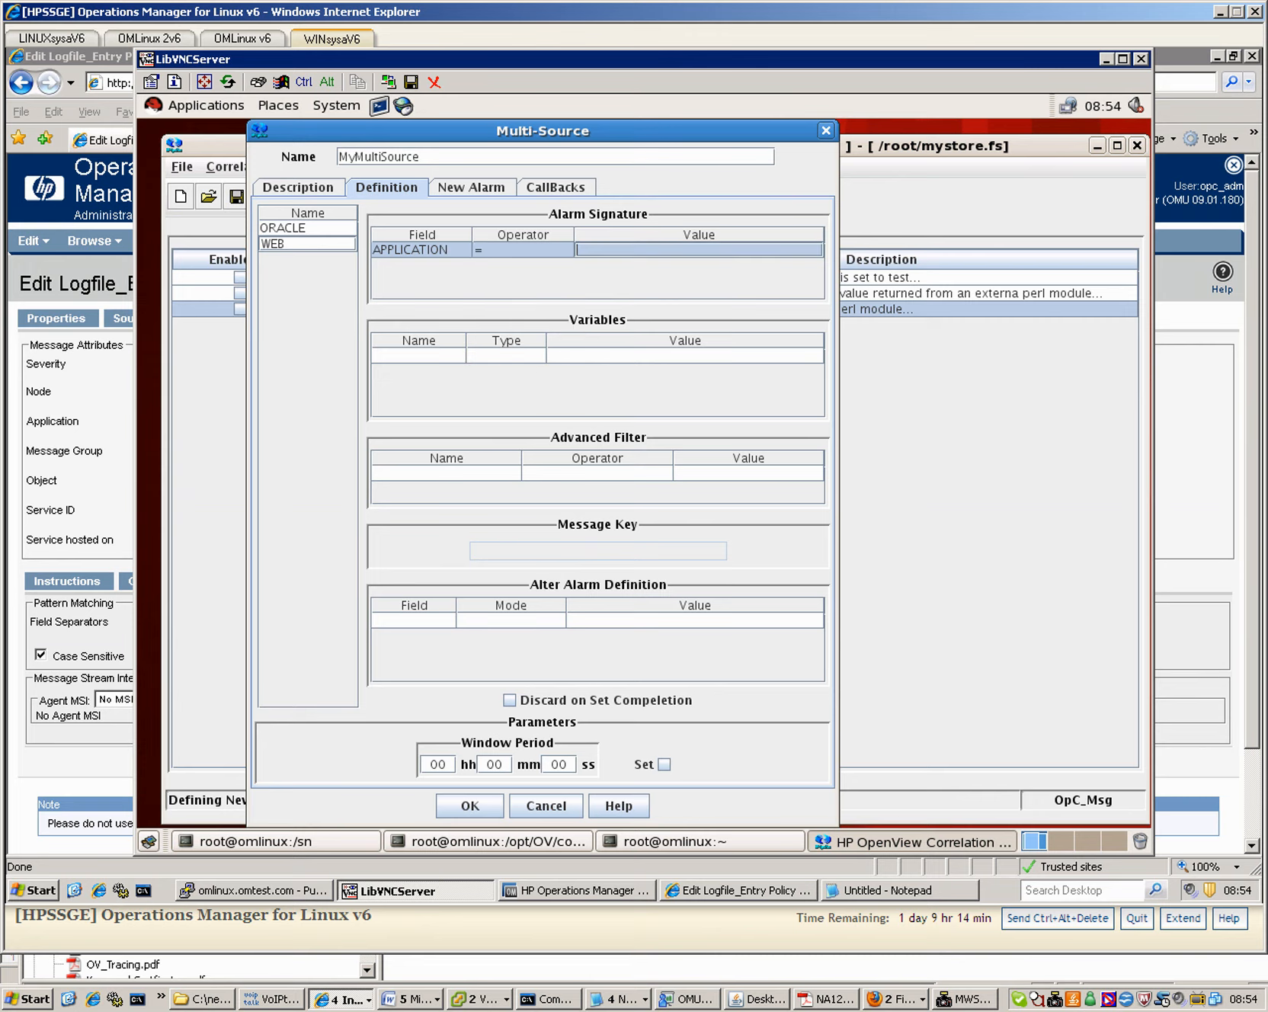
{"action": "type", "text": "\"Web\""}
Create a variable named KEYFIELD of type Combine for the WEB alarm
{"action": "left_click", "coordinate": [418, 355]}
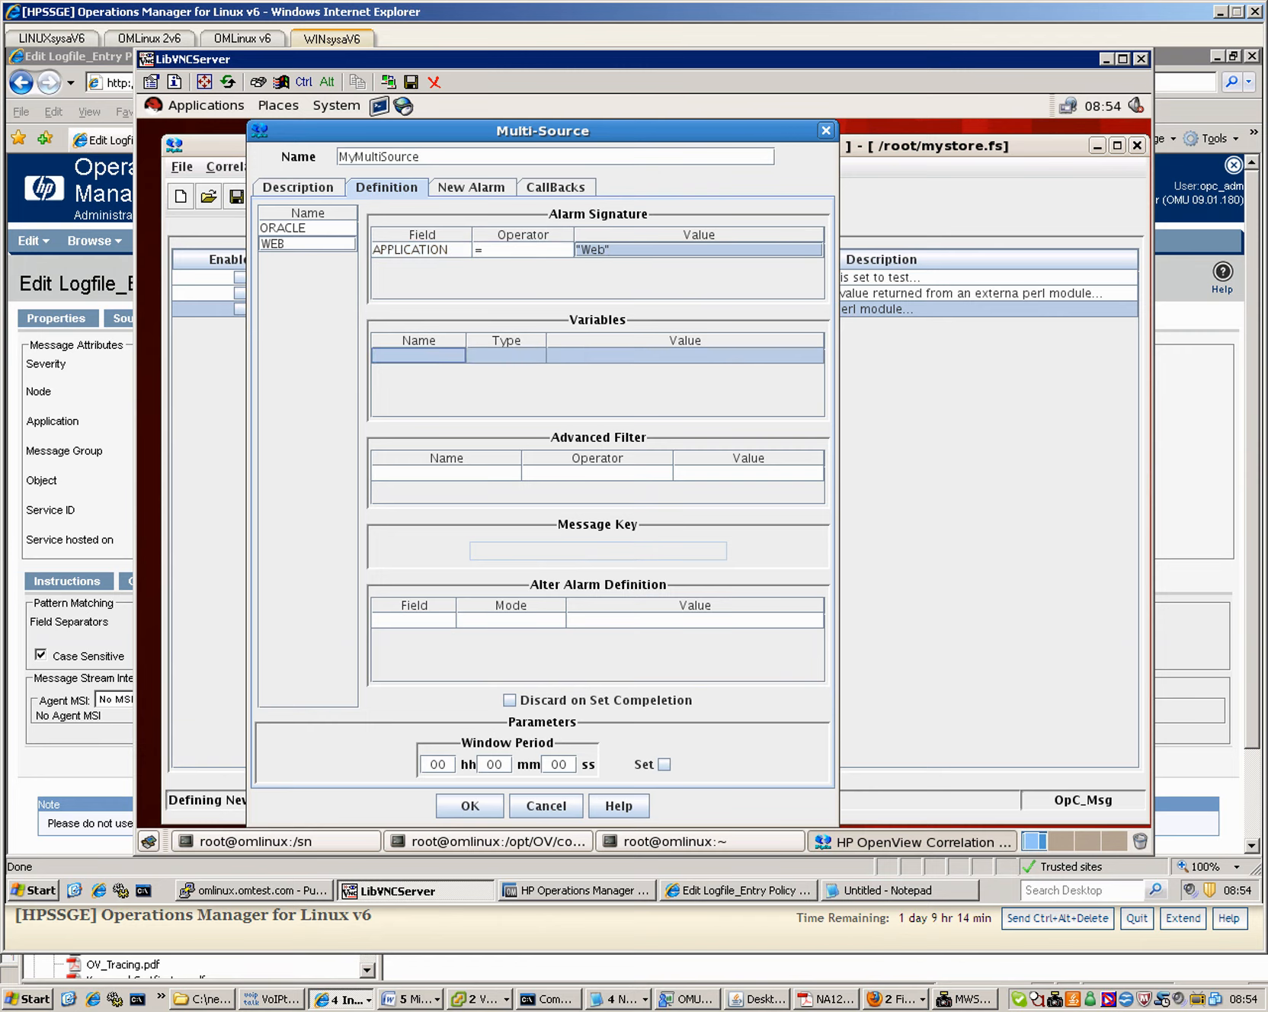
{"action": "type", "text": "KEYF"}
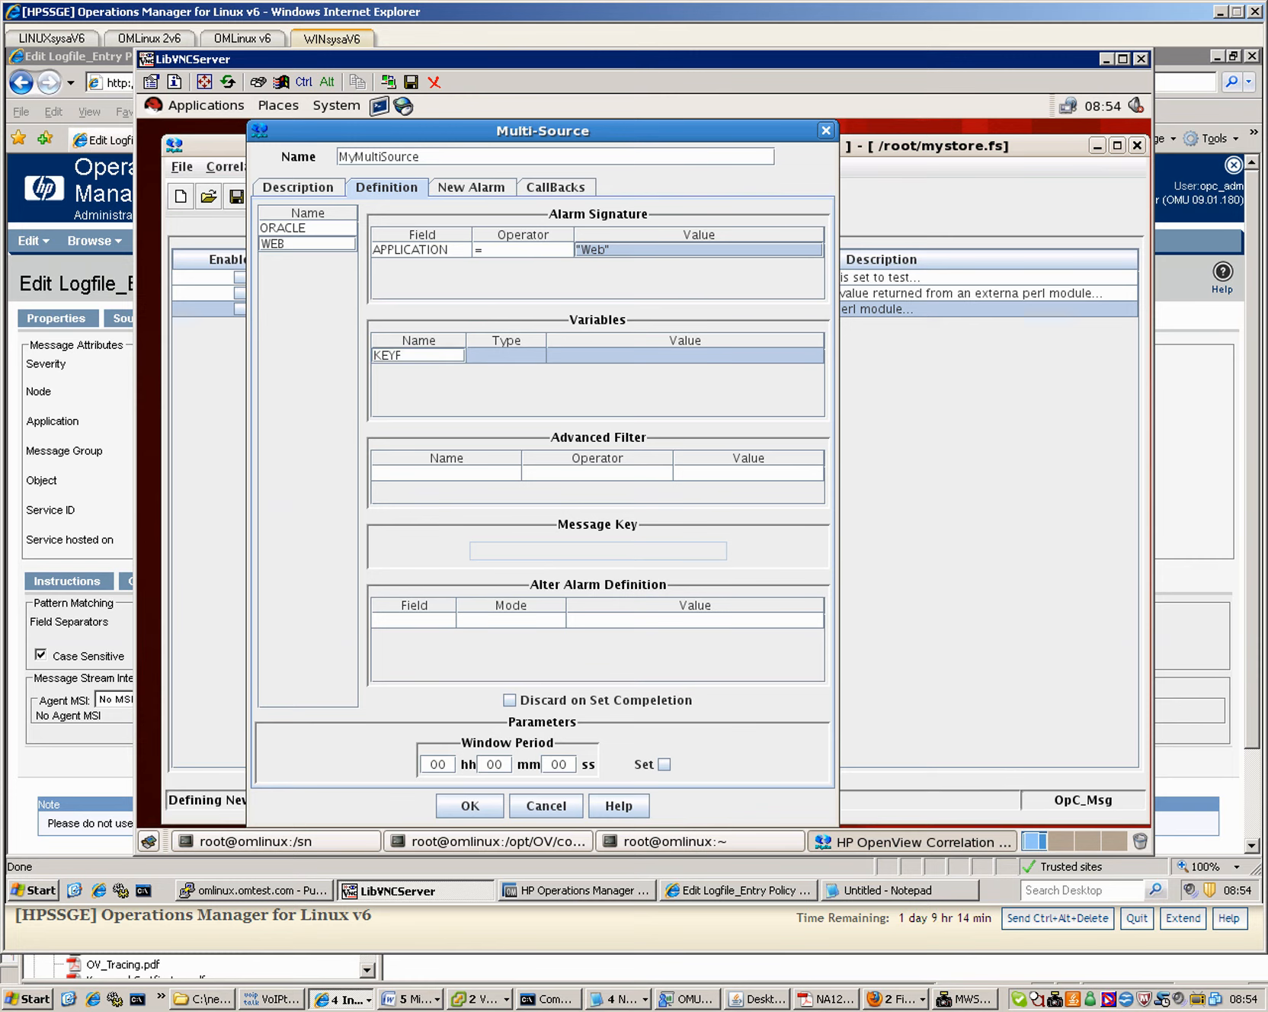
{"action": "type", "text": "IELD"}
{"action": "left_click", "coordinate": [506, 355]}
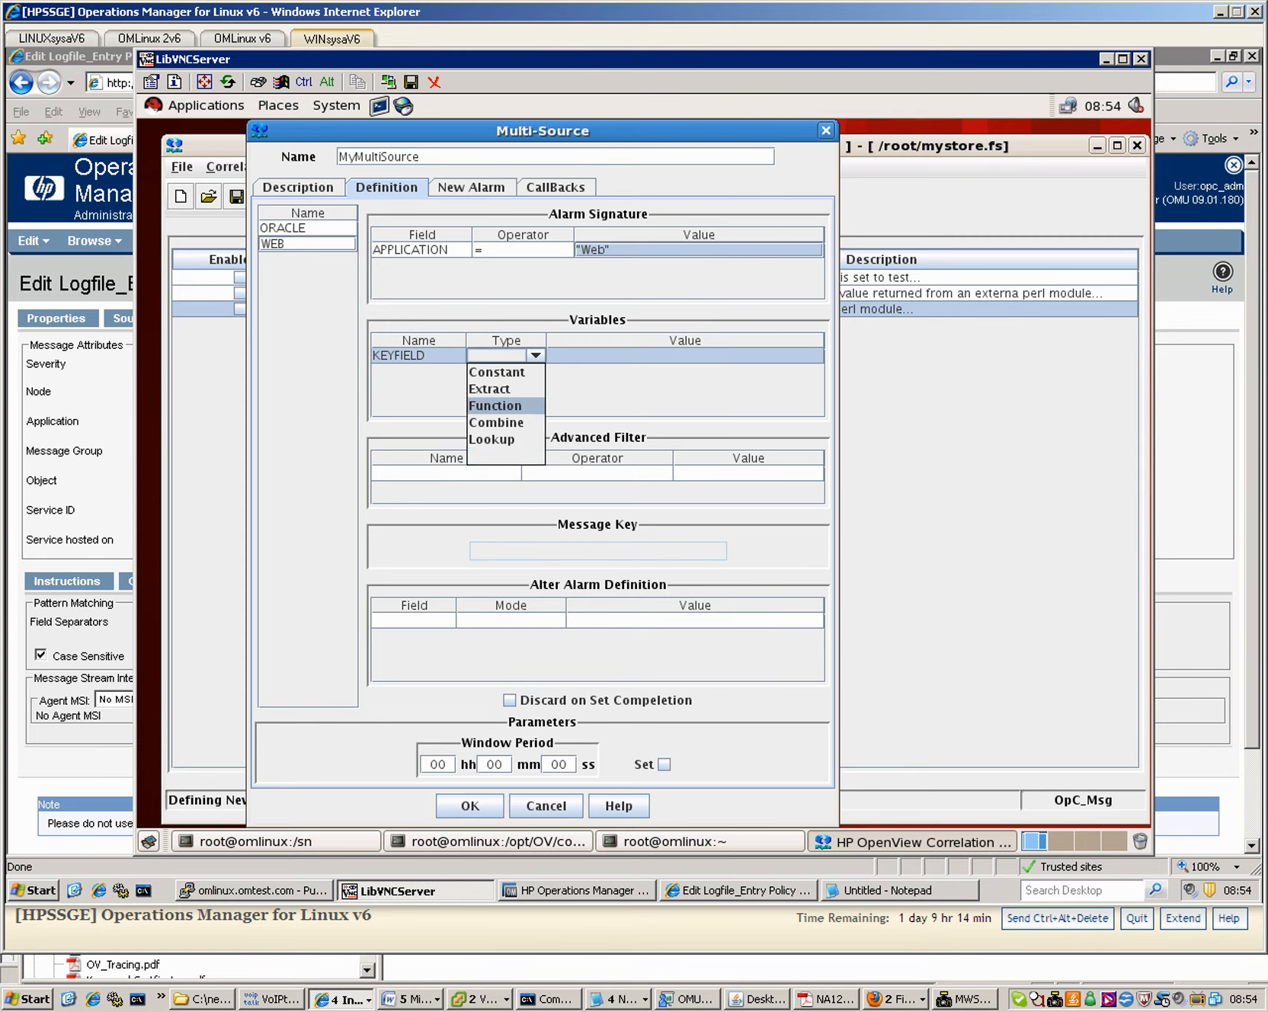
{"action": "left_click", "coordinate": [496, 422]}
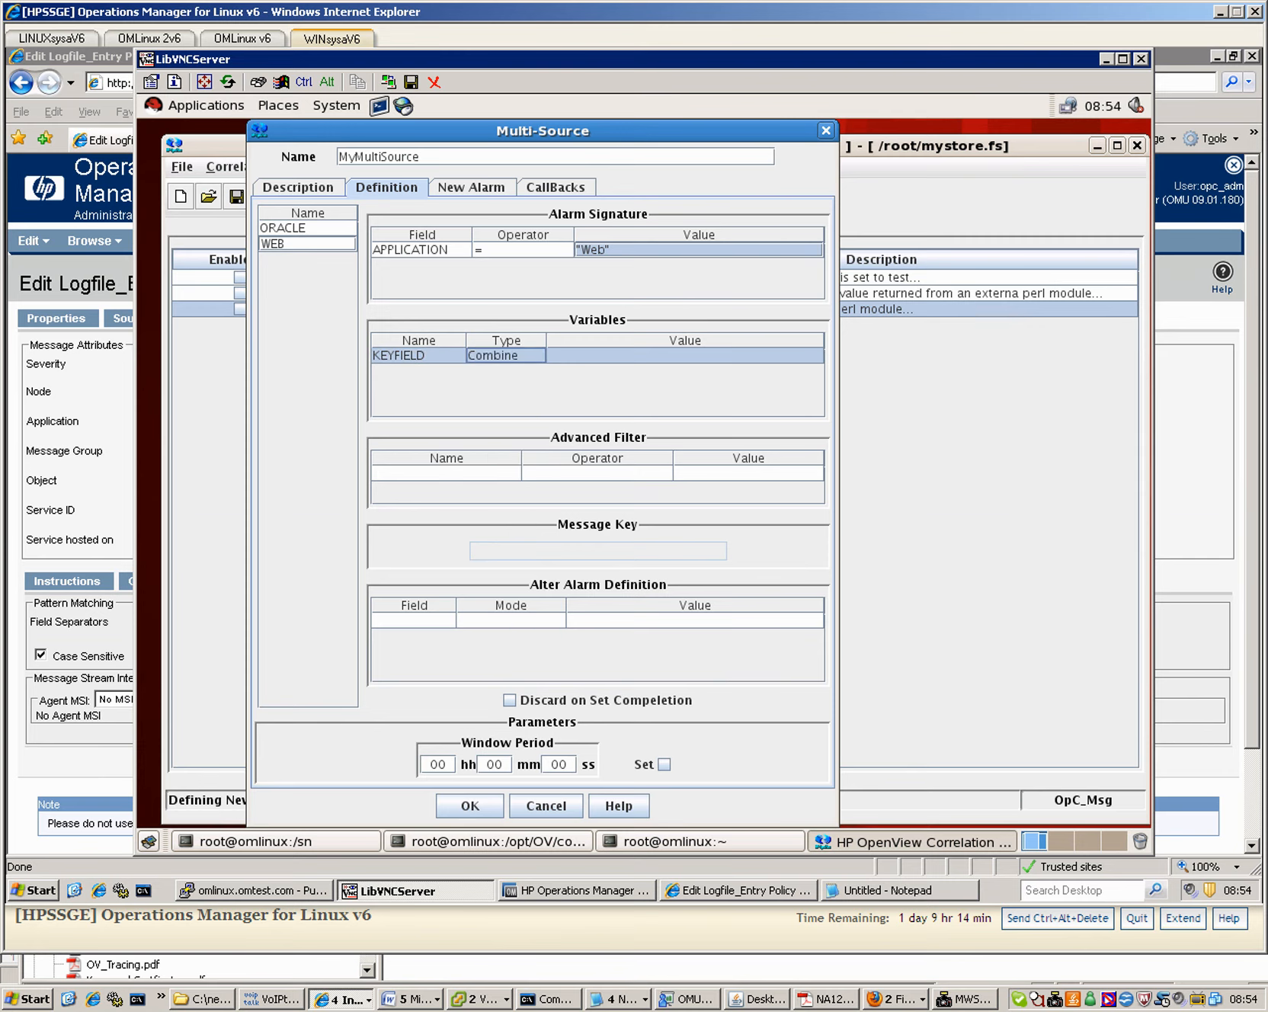
{"action": "left_click", "coordinate": [307, 243]}
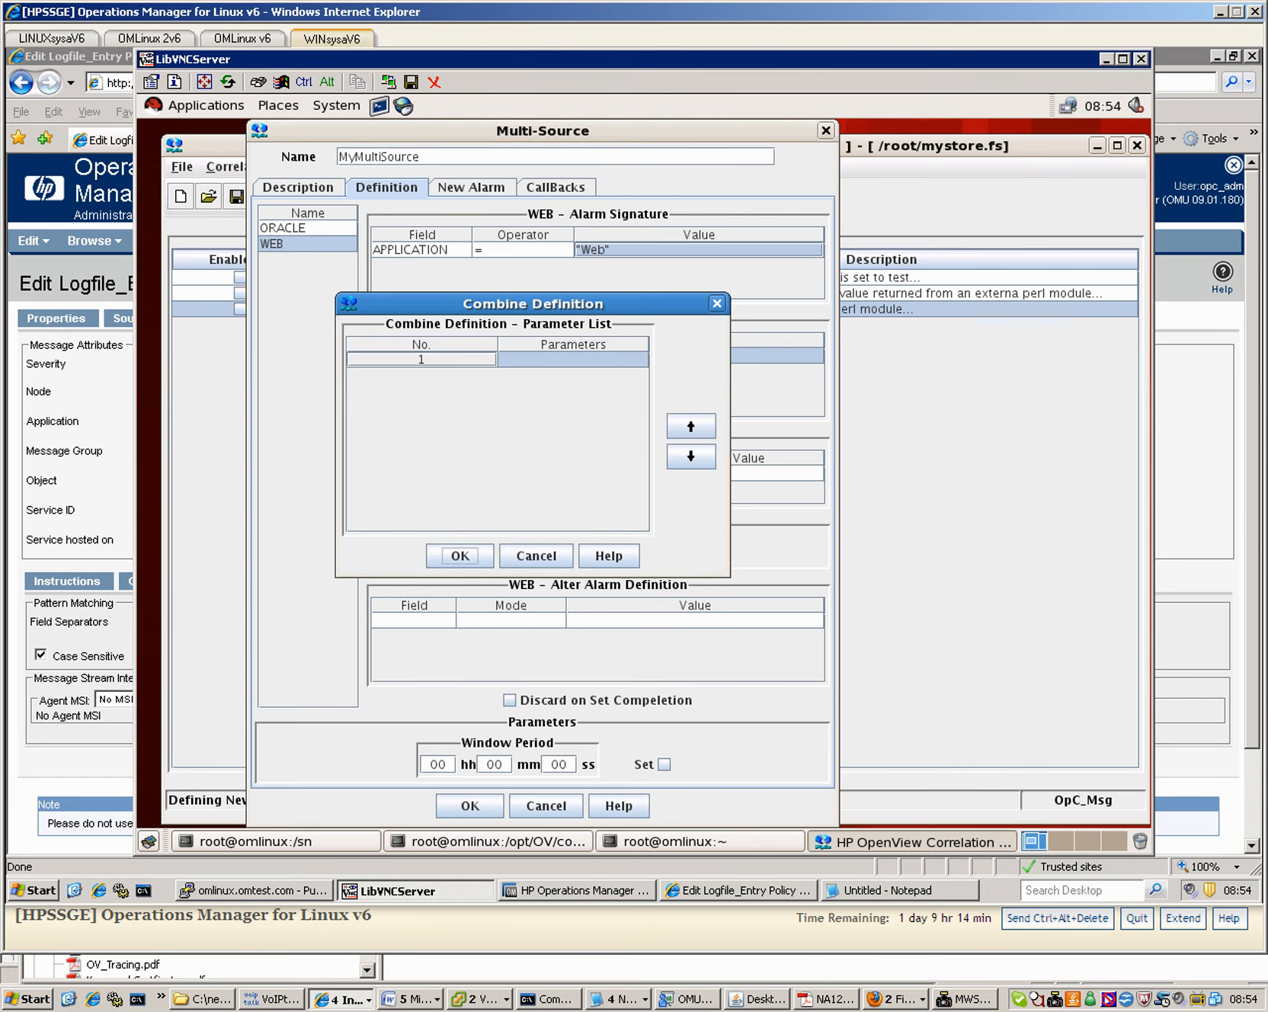
Define the WEB alarm's KEYFIELD combine parameters as WEB.GROUP and WEB.OBJECT, and accept the definition
{"action": "right_click", "coordinate": [617, 360]}
{"action": "mouse_move", "coordinate": [644, 370]}
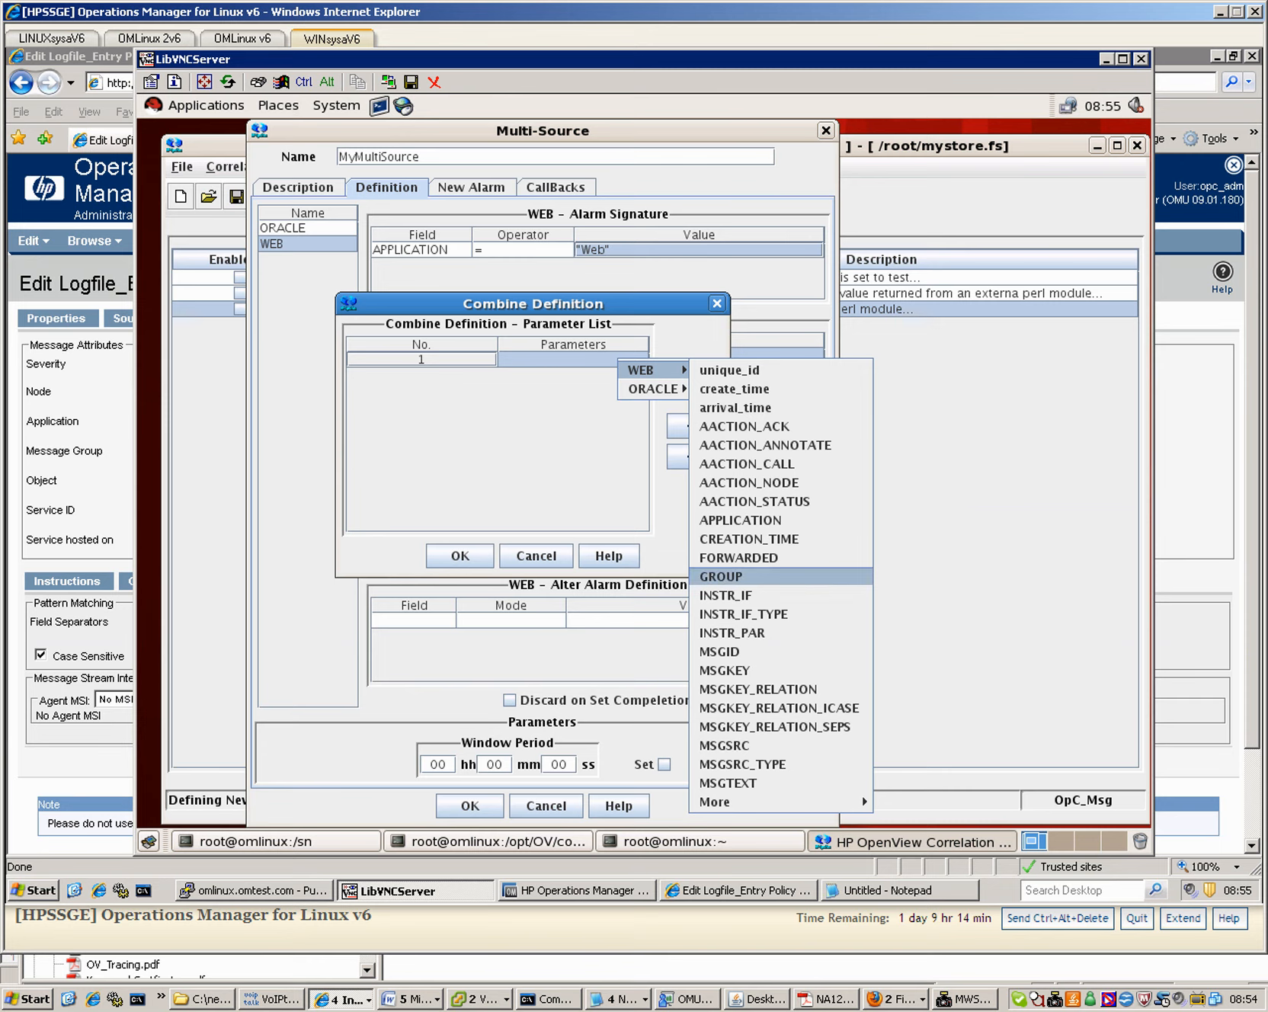
{"action": "left_click", "coordinate": [721, 576]}
{"action": "right_click", "coordinate": [505, 396]}
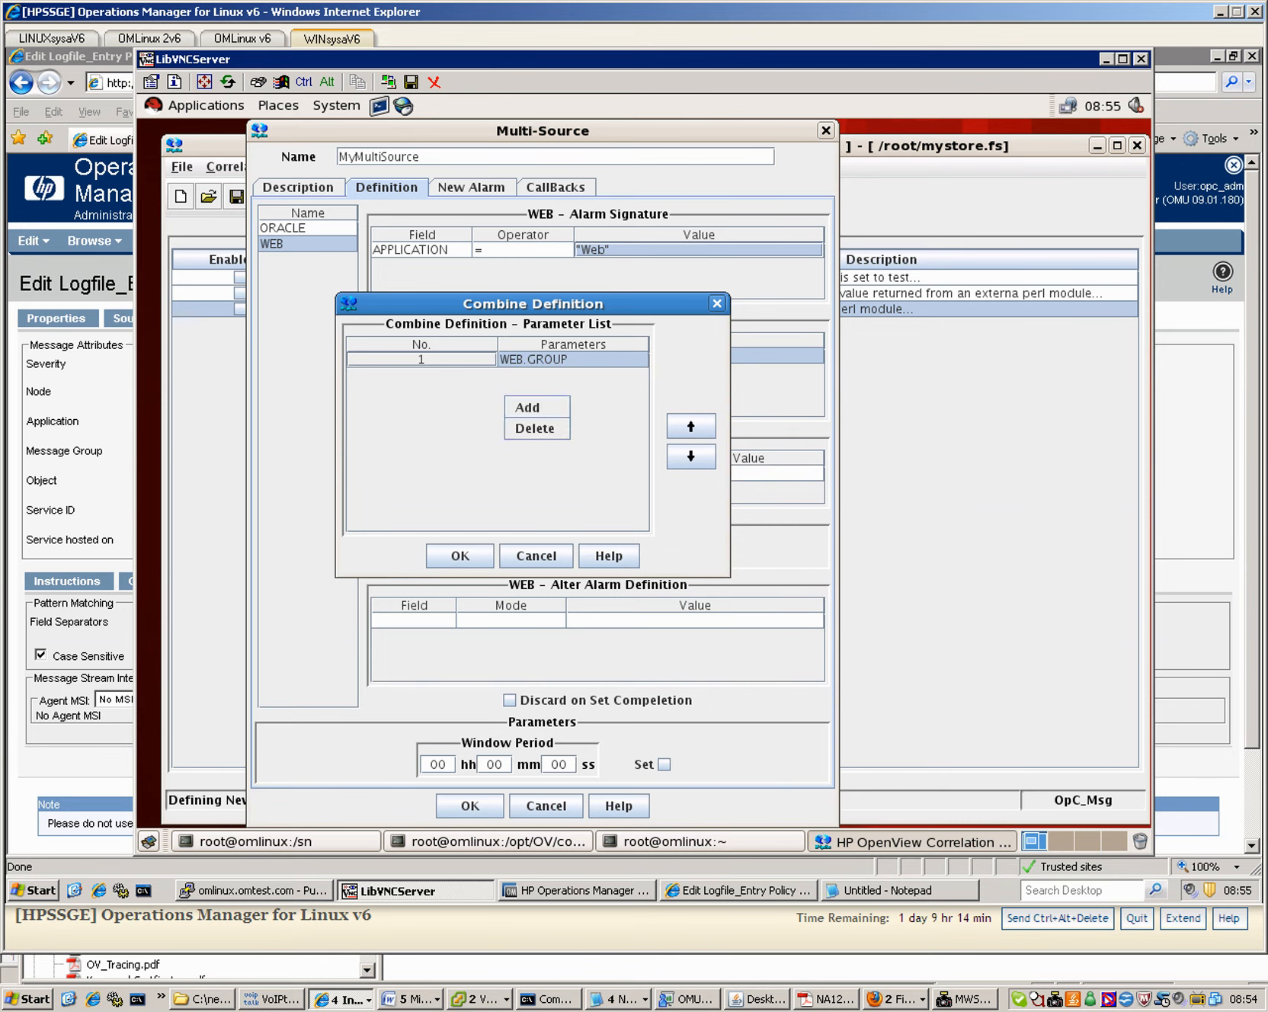
{"action": "left_click", "coordinate": [527, 407]}
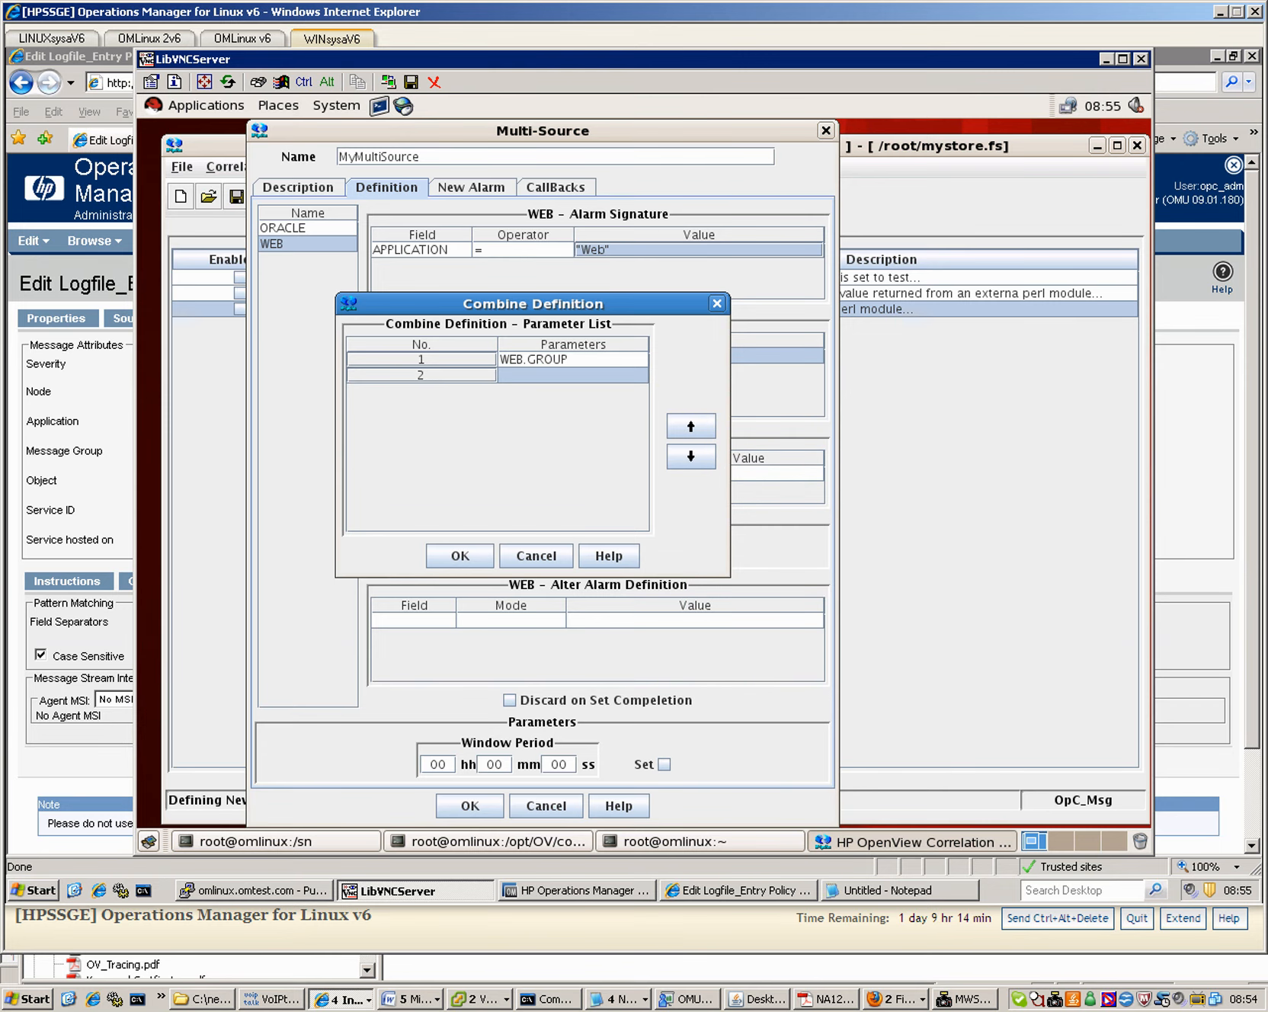
{"action": "left_click", "coordinate": [535, 373]}
{"action": "mouse_move", "coordinate": [568, 383]}
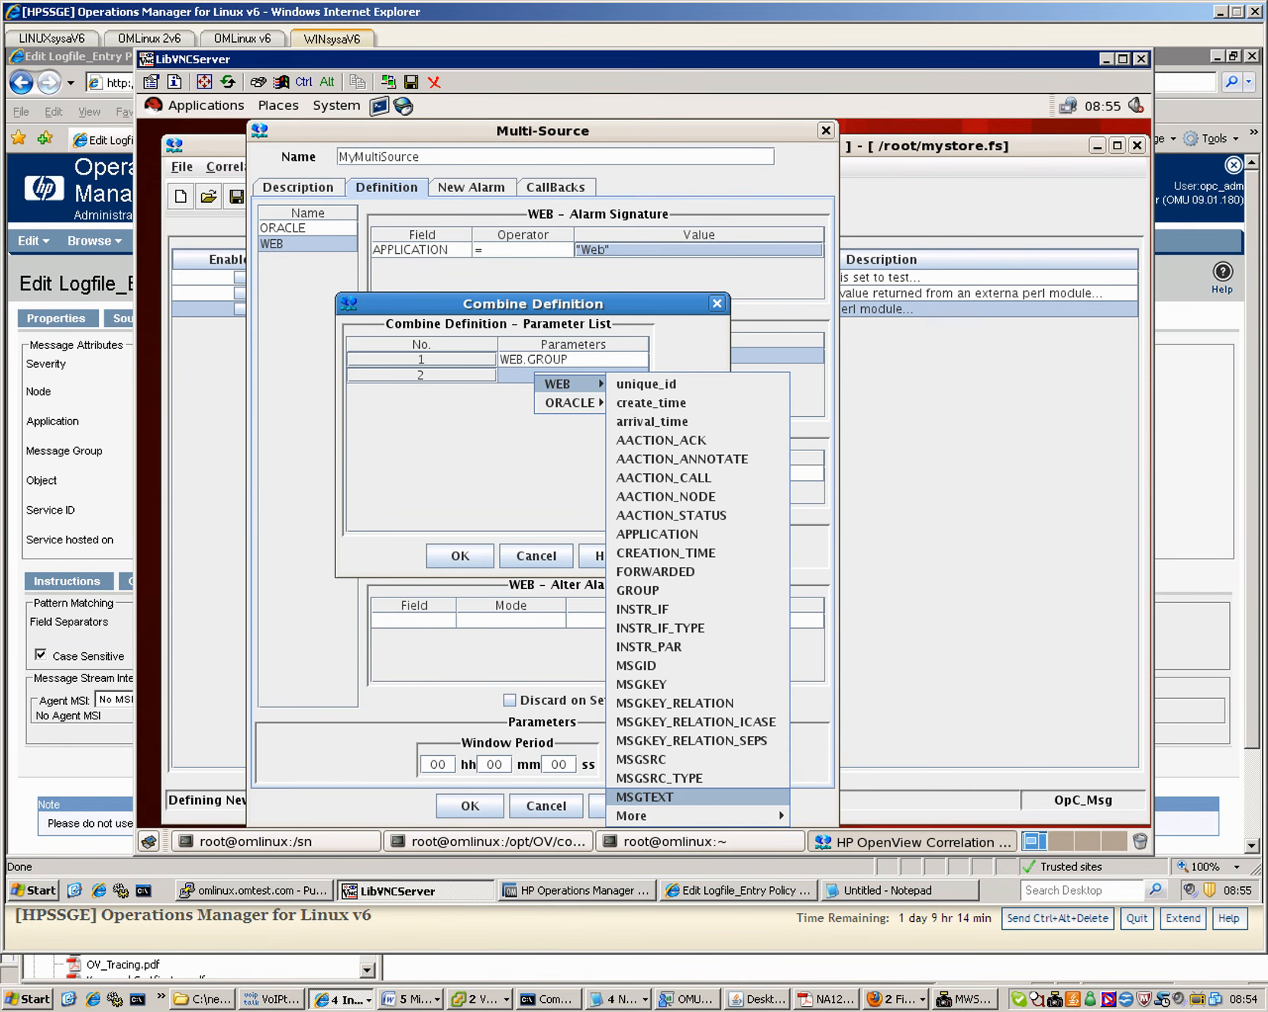
{"action": "mouse_move", "coordinate": [686, 815]}
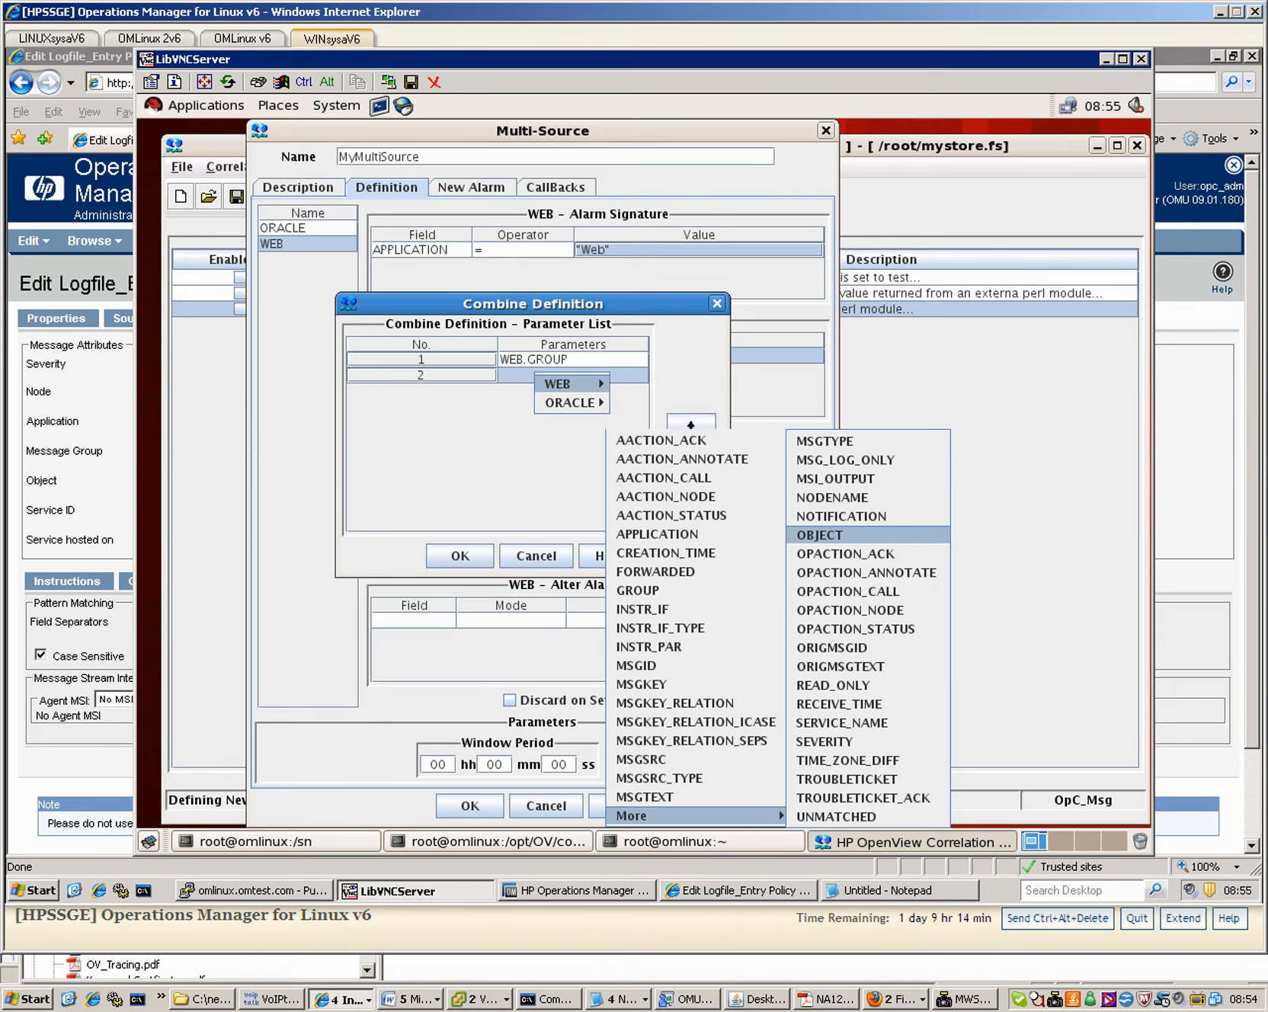
{"action": "left_click", "coordinate": [820, 535]}
{"action": "key", "text": "Return"}
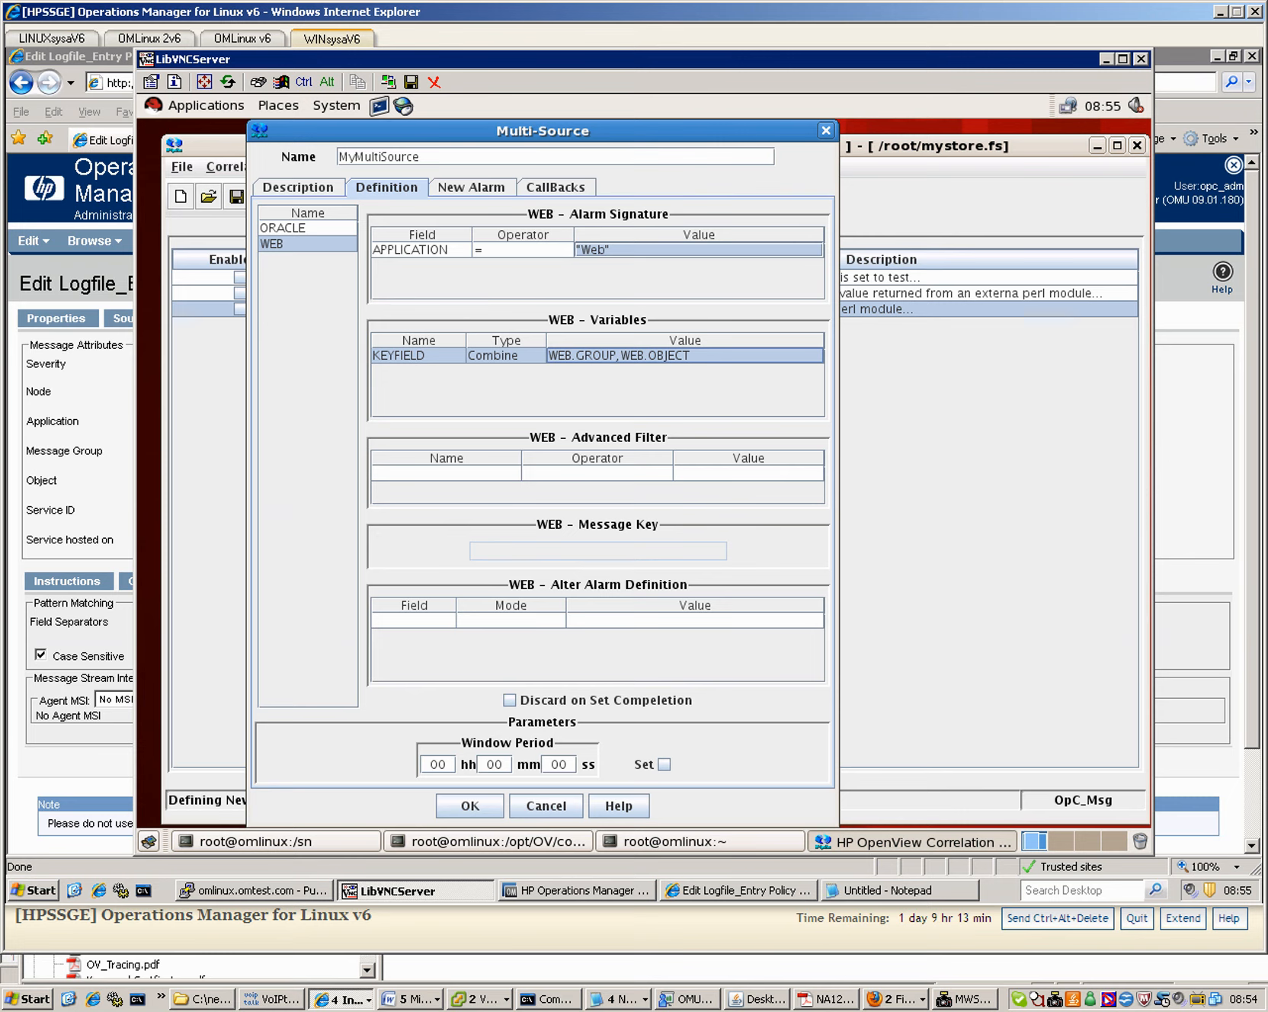
Set the WEB alarm's message key to its KEYFIELD variable
{"action": "right_click", "coordinate": [507, 553]}
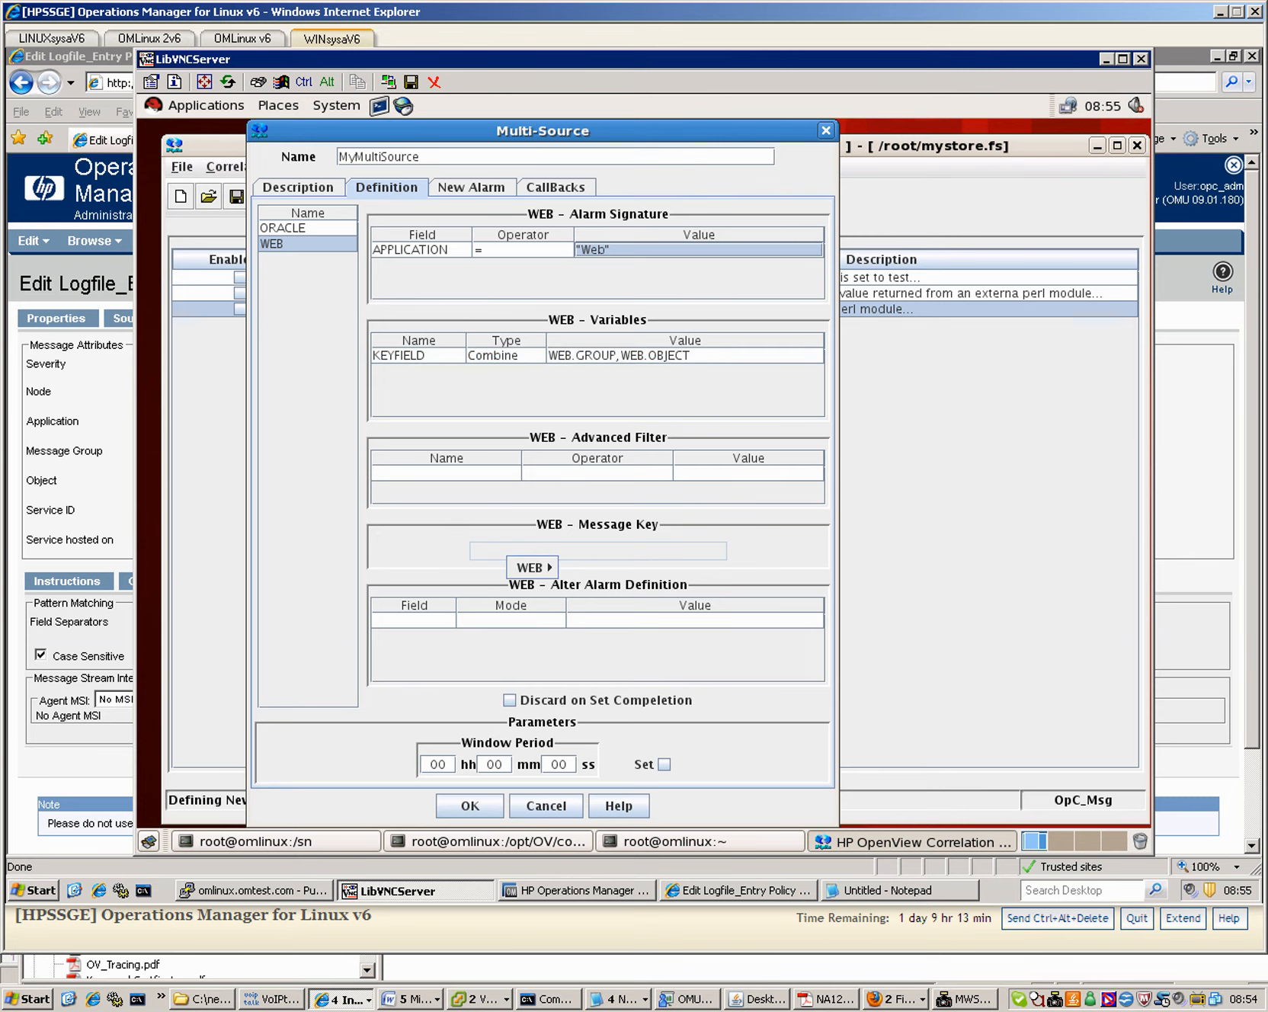
{"action": "mouse_move", "coordinate": [531, 567]}
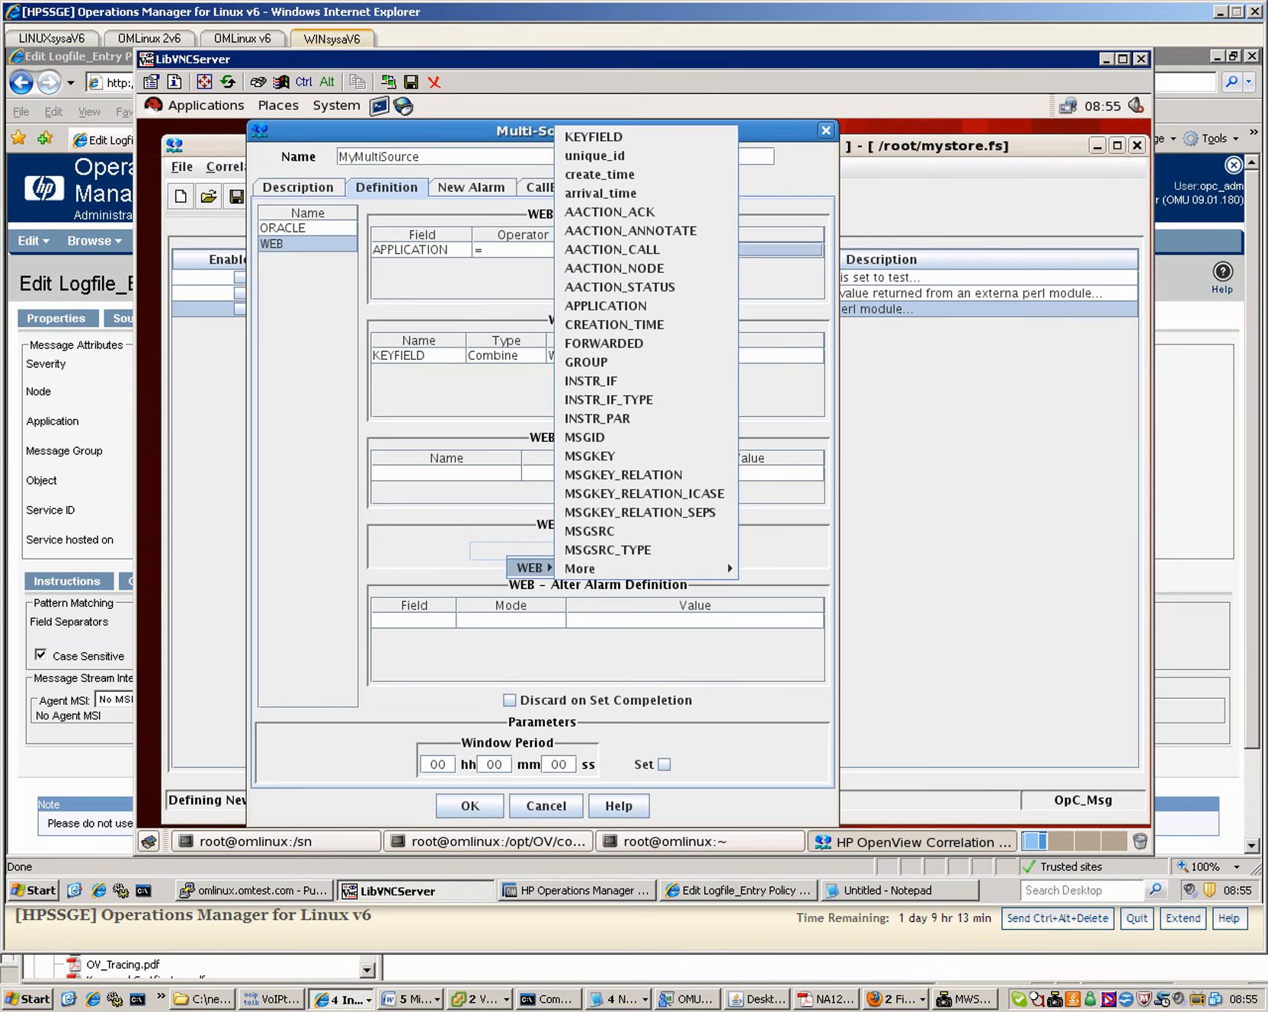
{"action": "left_click", "coordinate": [594, 137]}
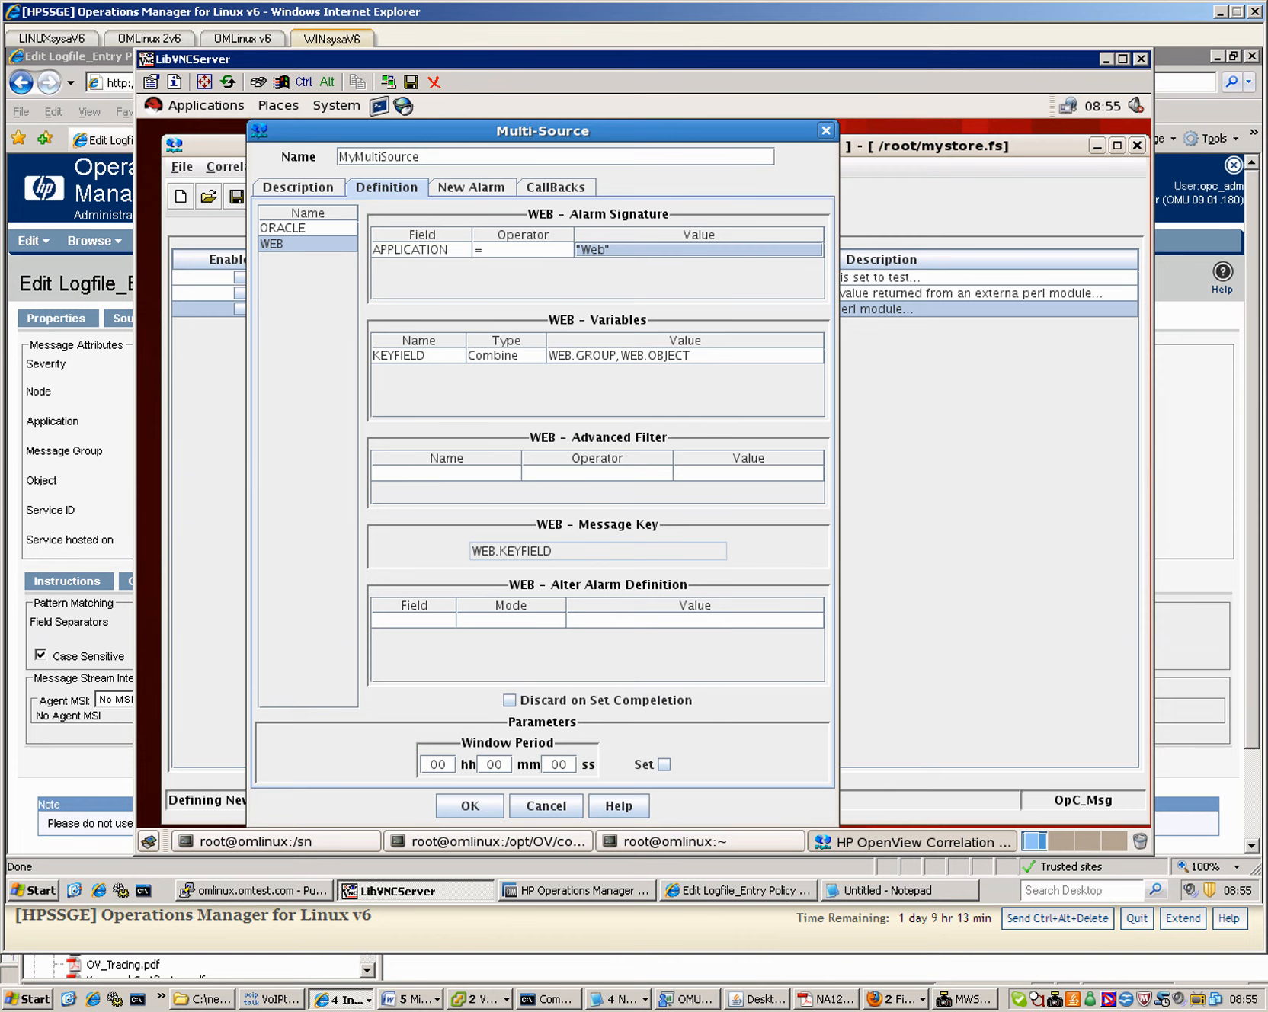
Enable discarding on set completion for the WEB alarm and set the correlator's window period to 2 minutes
{"action": "left_click", "coordinate": [510, 700]}
{"action": "left_click", "coordinate": [564, 764]}
{"action": "key", "text": "ctrl+a"}
{"action": "left_click", "coordinate": [487, 764]}
{"action": "key", "text": "ctrl+a"}
{"action": "type", "text": "2"}
Accept the MyMultiSource correlator definition and save the correlator store
{"action": "left_click", "coordinate": [307, 228]}
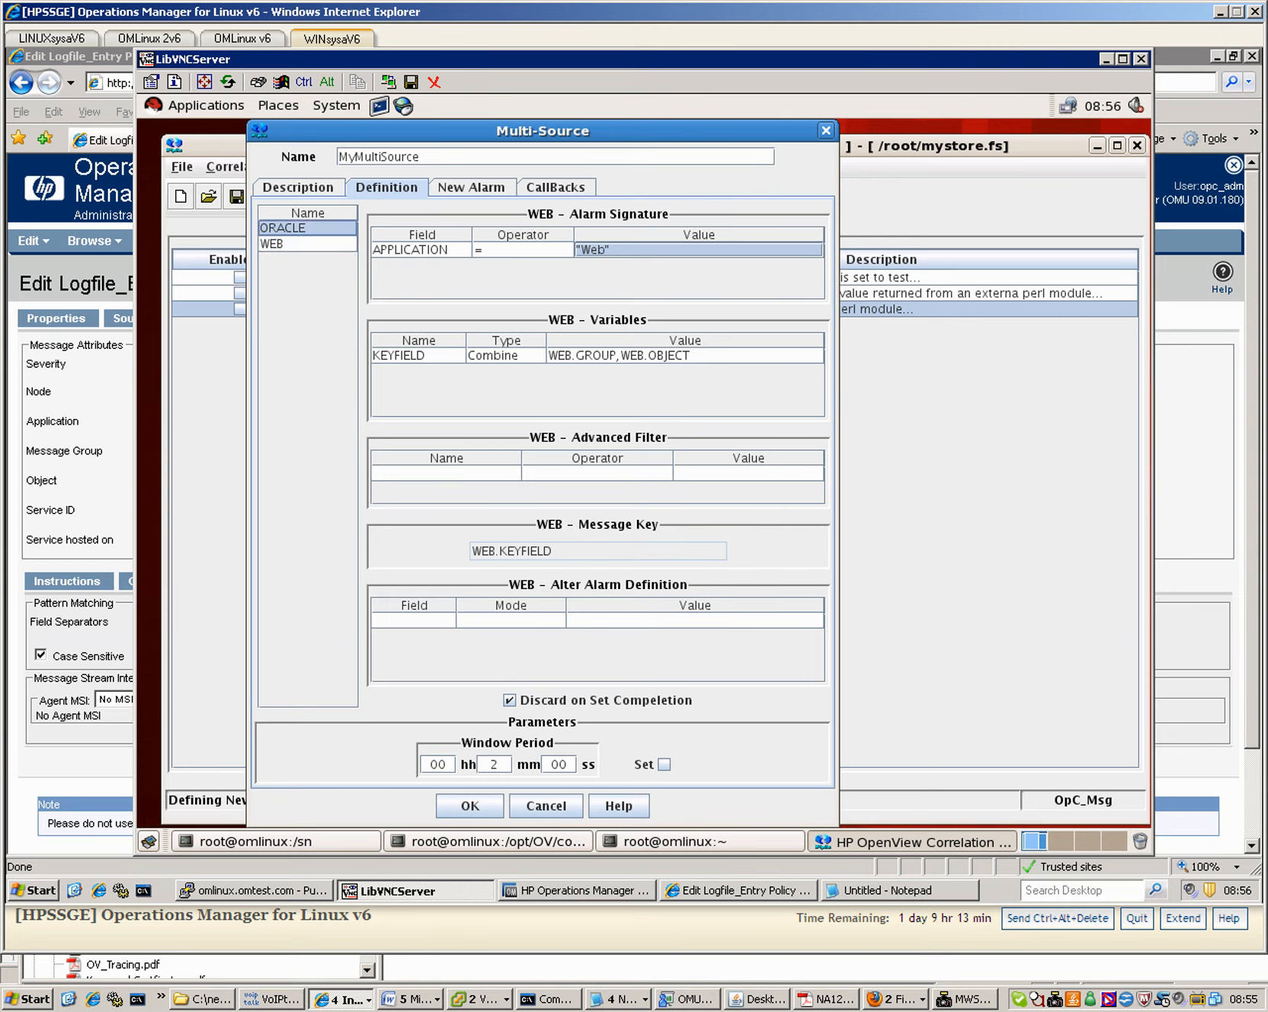
{"action": "left_click", "coordinate": [307, 244]}
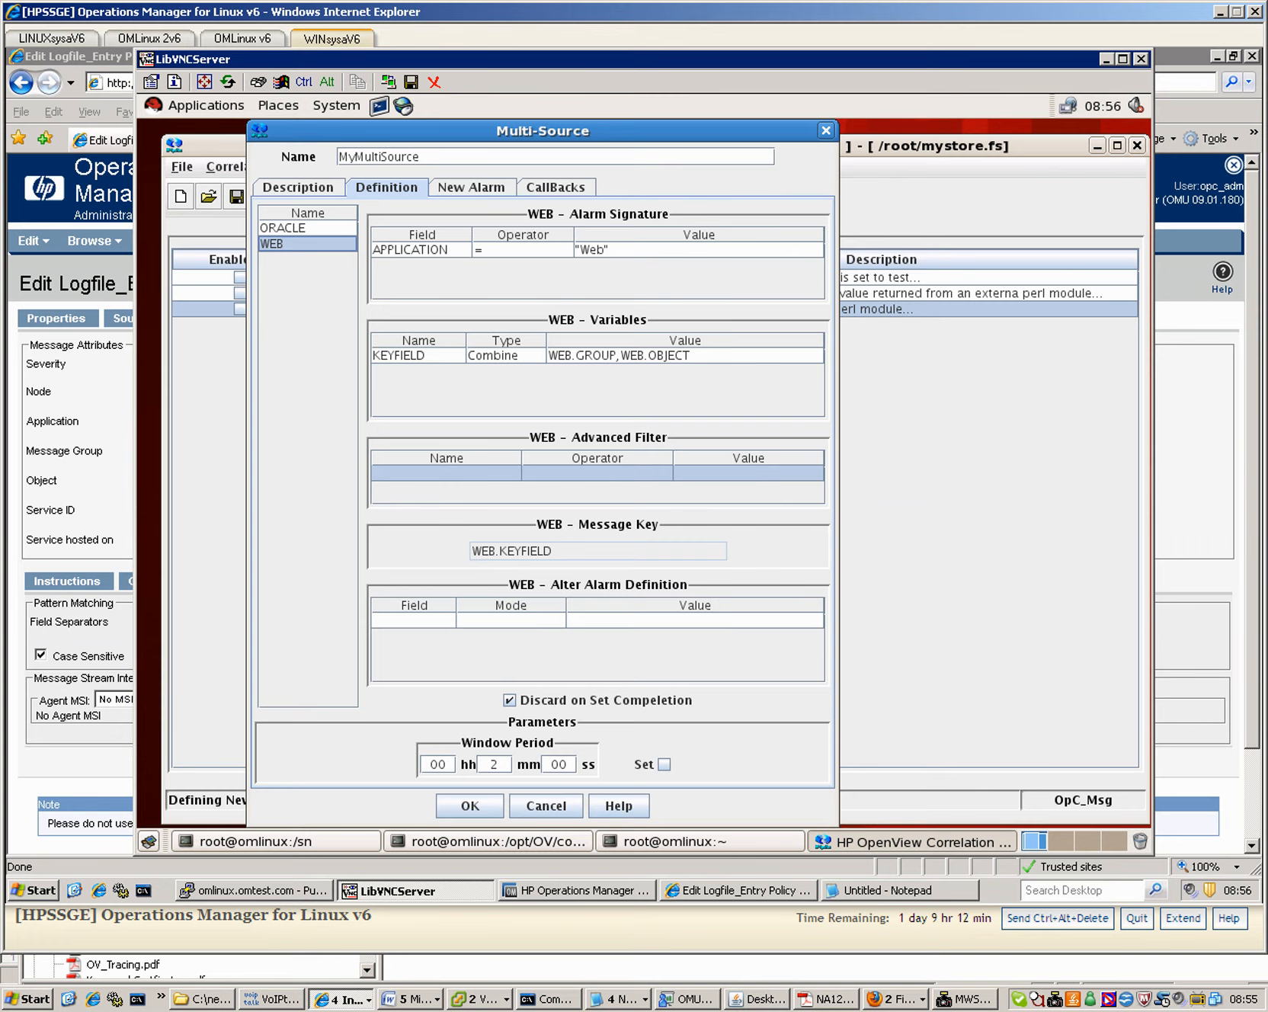
{"action": "left_click", "coordinate": [469, 807]}
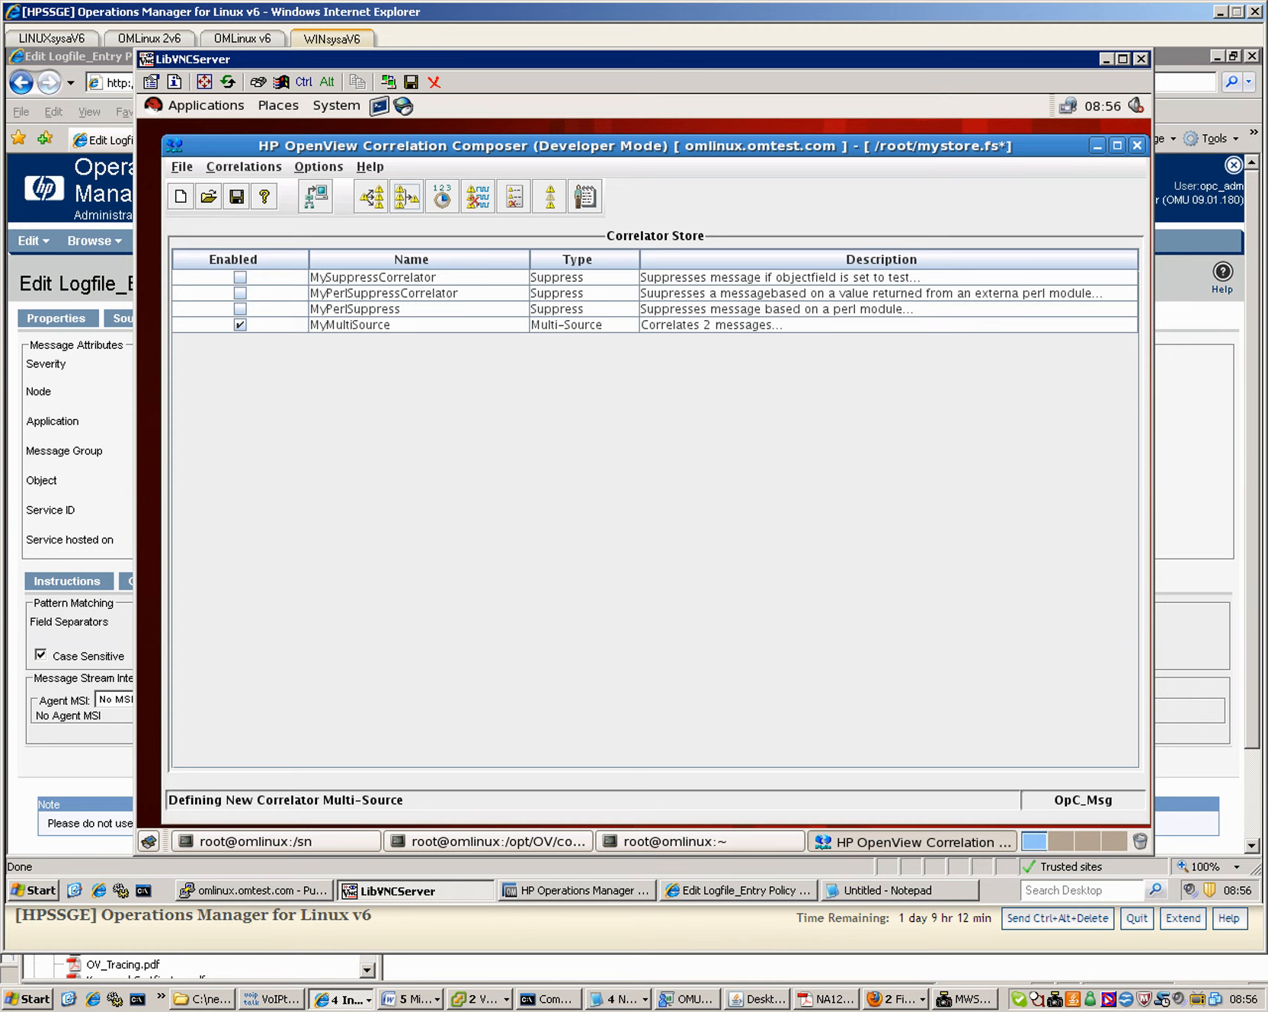
{"action": "left_click", "coordinate": [182, 167]}
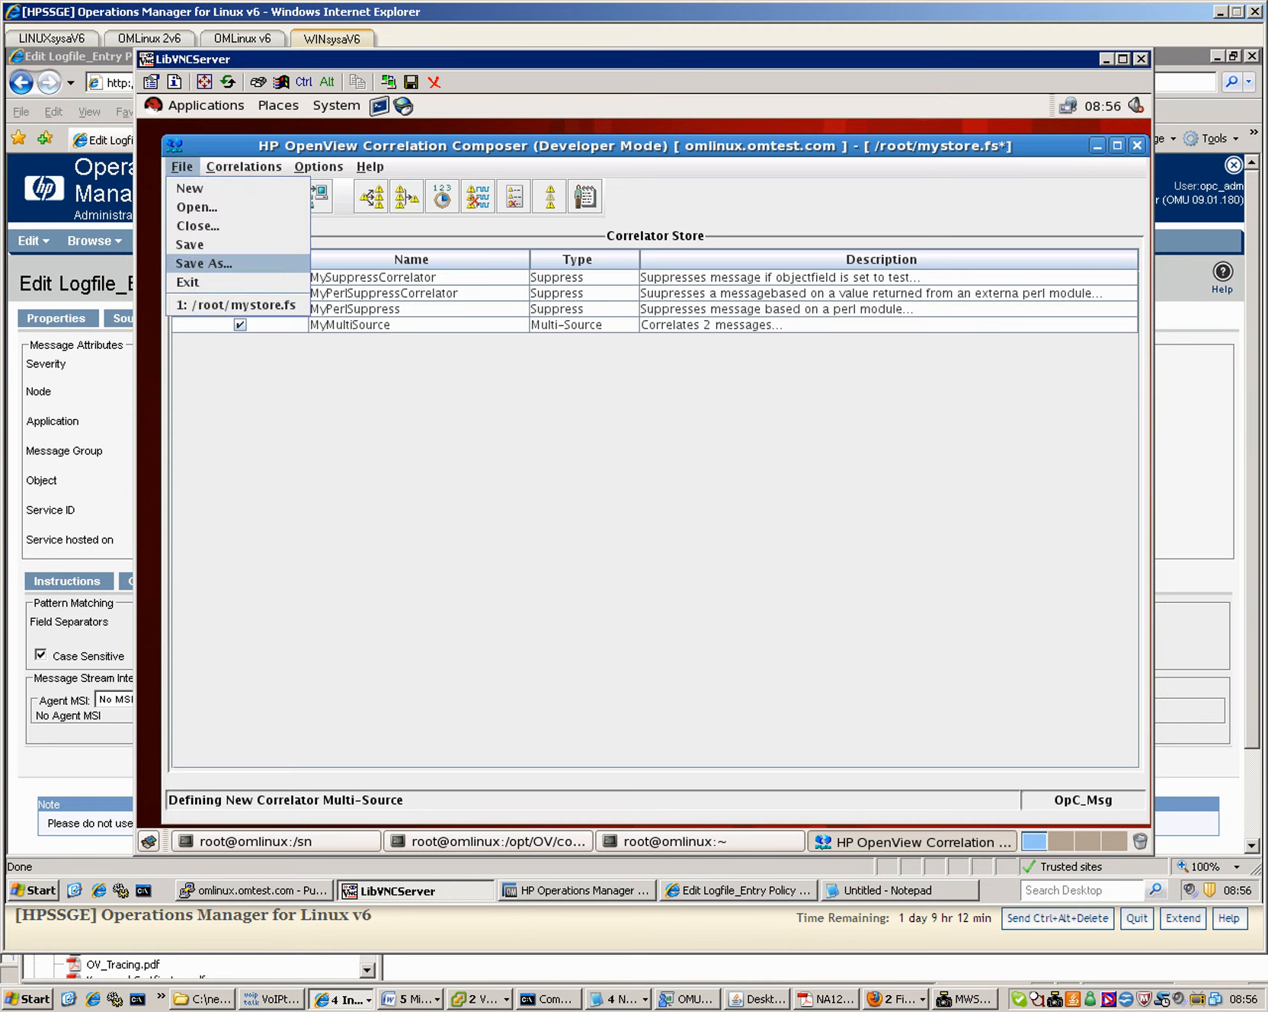
{"action": "key", "text": "Return"}
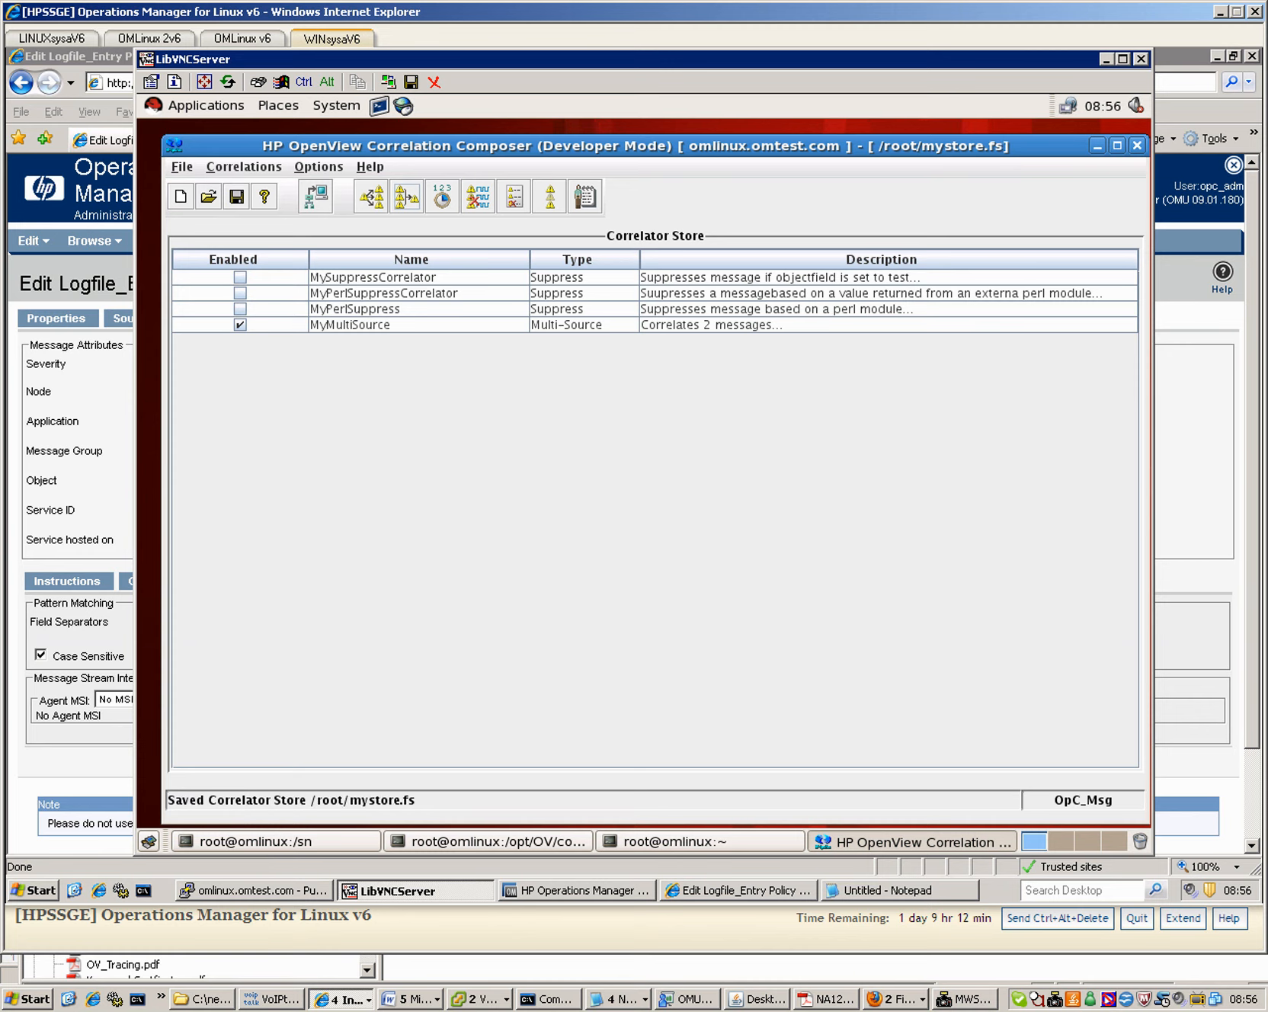
Exit the Correlation Composer and confirm the exit
{"action": "key", "text": "alt+f"}
{"action": "key", "text": "Up"}
{"action": "key", "text": "Up"}
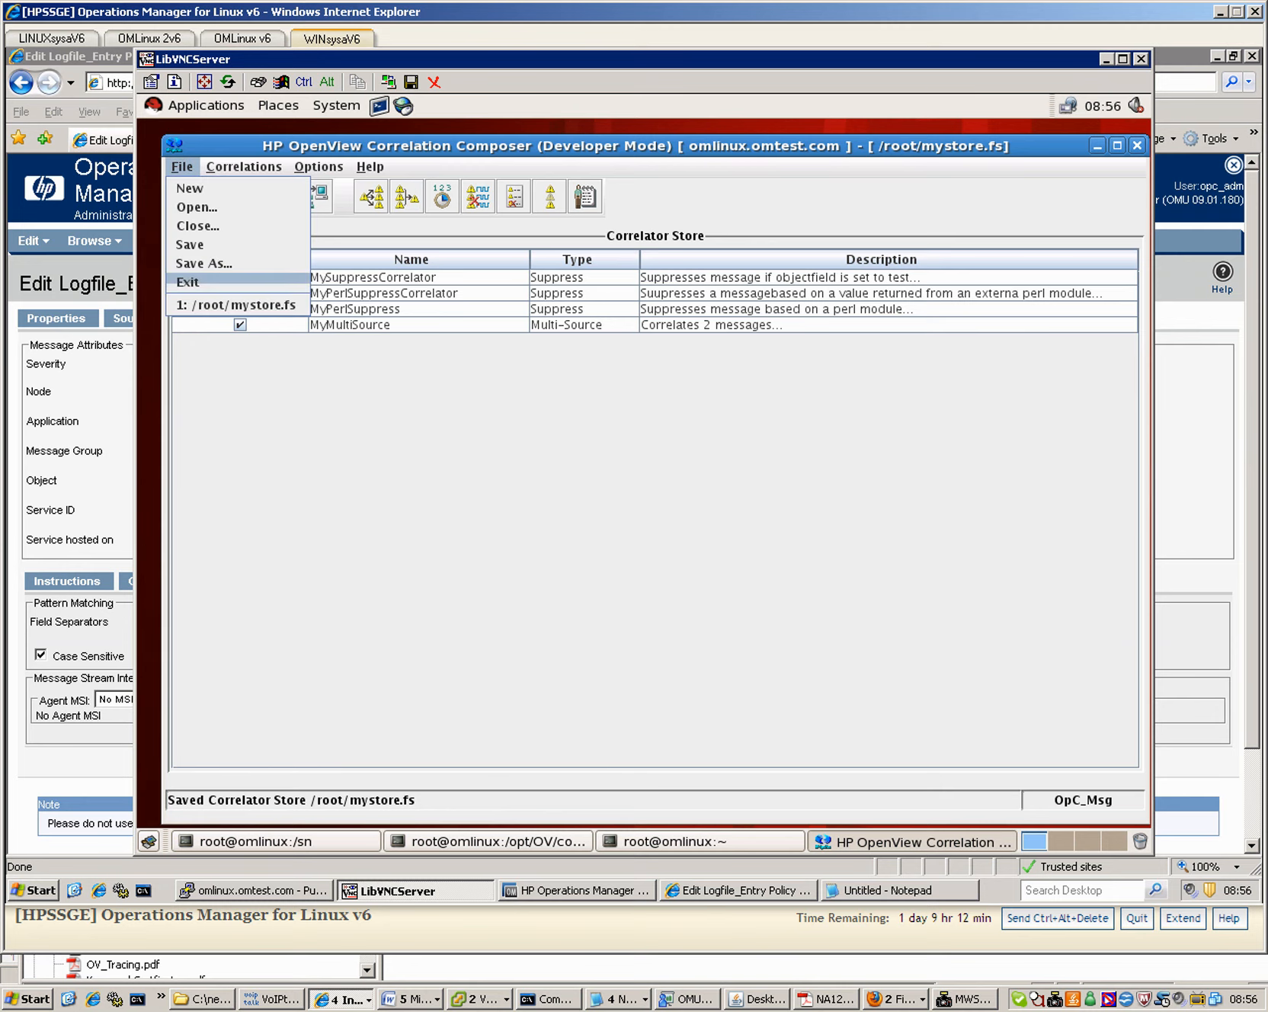
{"action": "key", "text": "Return"}
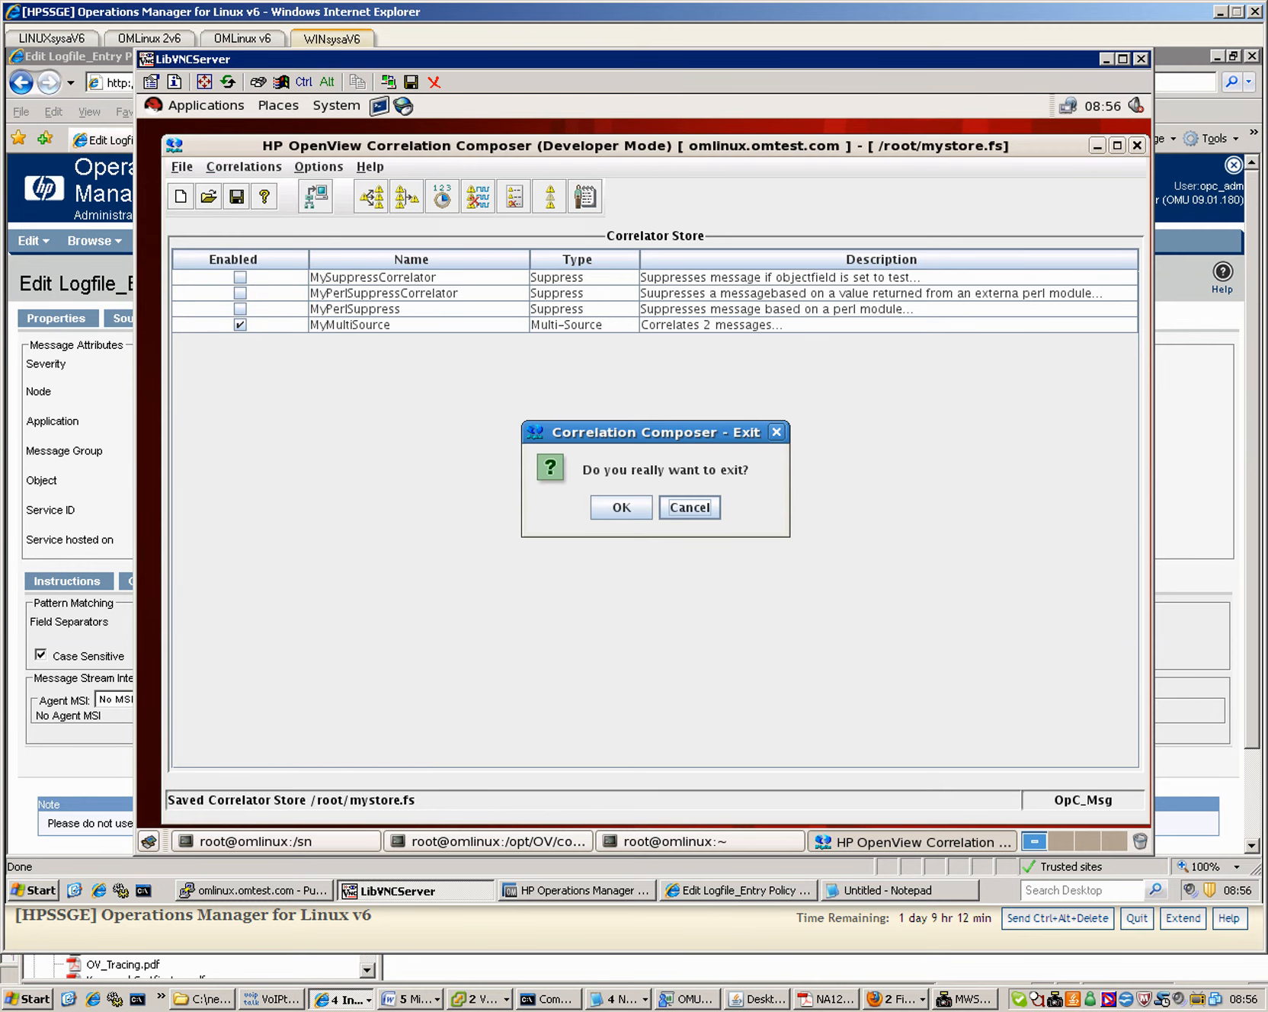
{"action": "key", "text": "Return"}
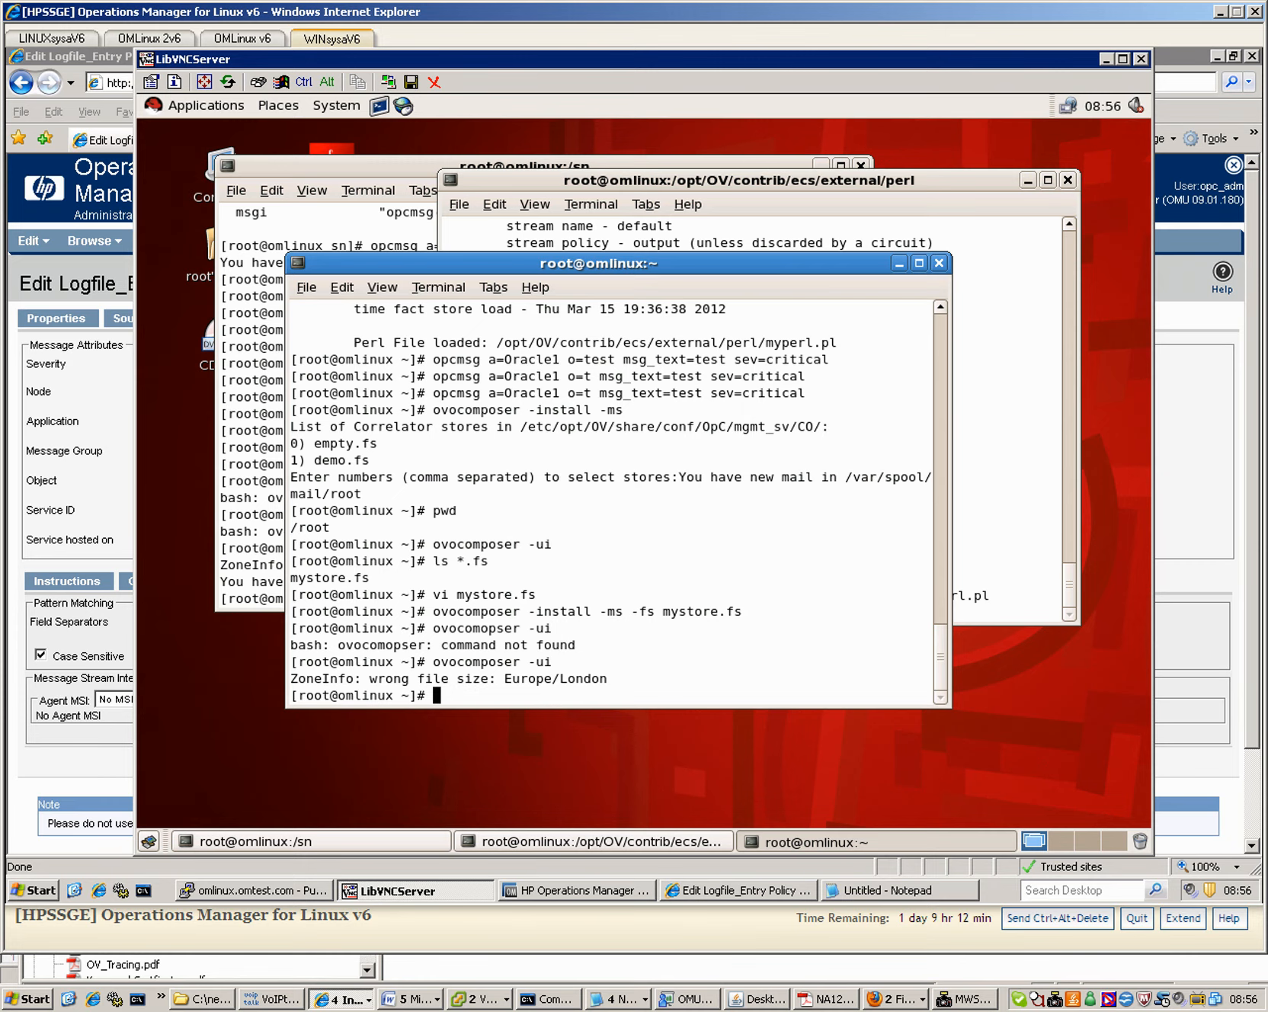
{"action": "type", "text": "ovco"}
{"action": "key", "text": "BackSpace"}
{"action": "key", "text": "BackSpace"}
{"action": "type", "text": "composer -install "}
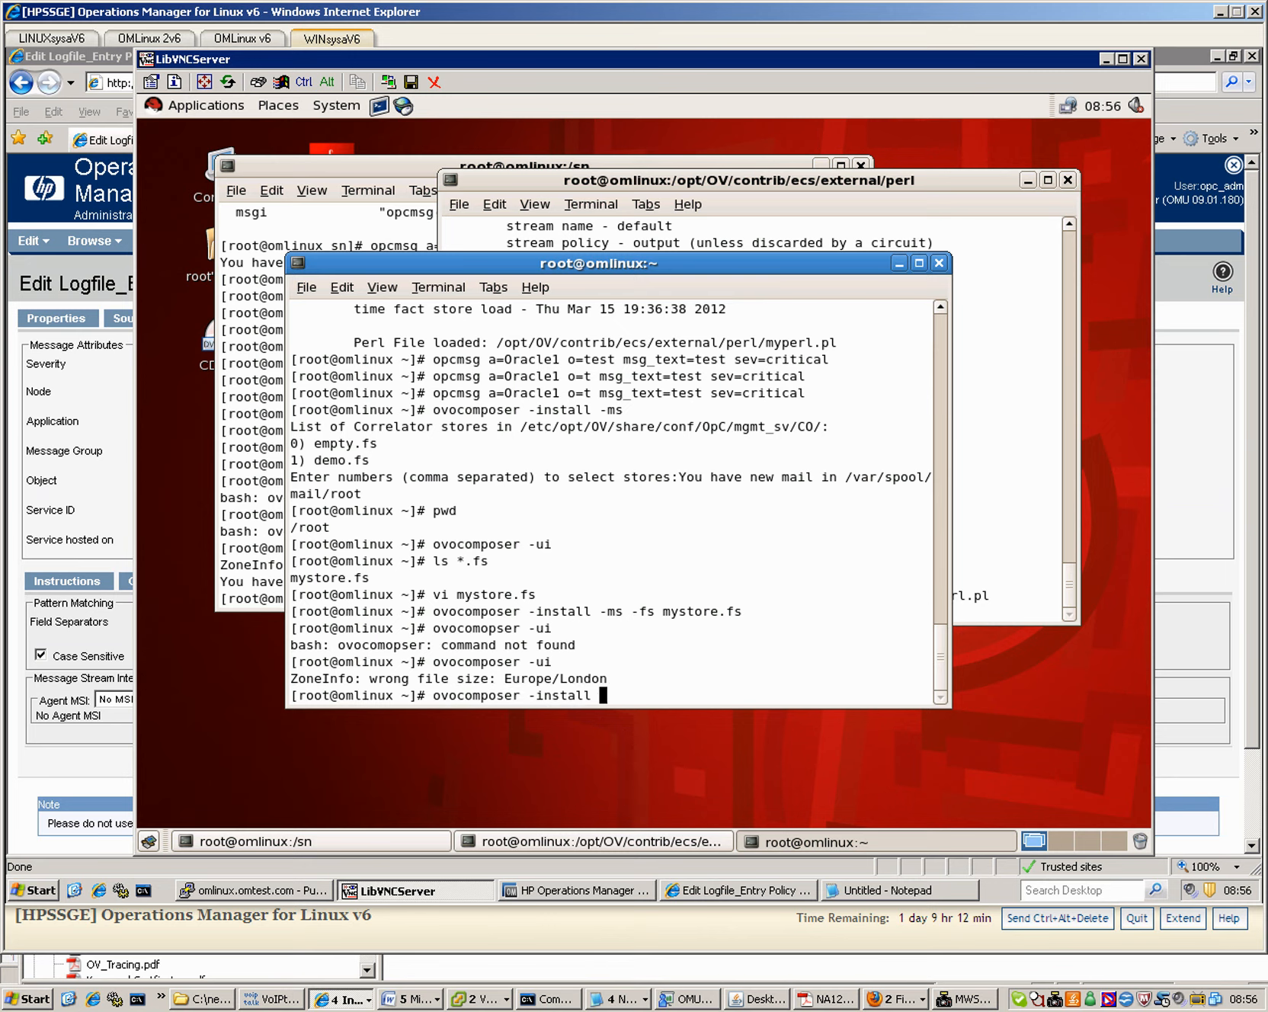
{"action": "type", "text": "-f"}
{"action": "key", "text": "BackSpace"}
{"action": "type", "text": "ms -fs myu"}
{"action": "key", "text": "BackSpace"}
{"action": "type", "text": "f"}
{"action": "key", "text": "BackSpace"}
{"action": "key", "text": "ctrl+c"}
Check the current working directory and list the .fs files in it
{"action": "type", "text": "pwe"}
{"action": "key", "text": "Return"}
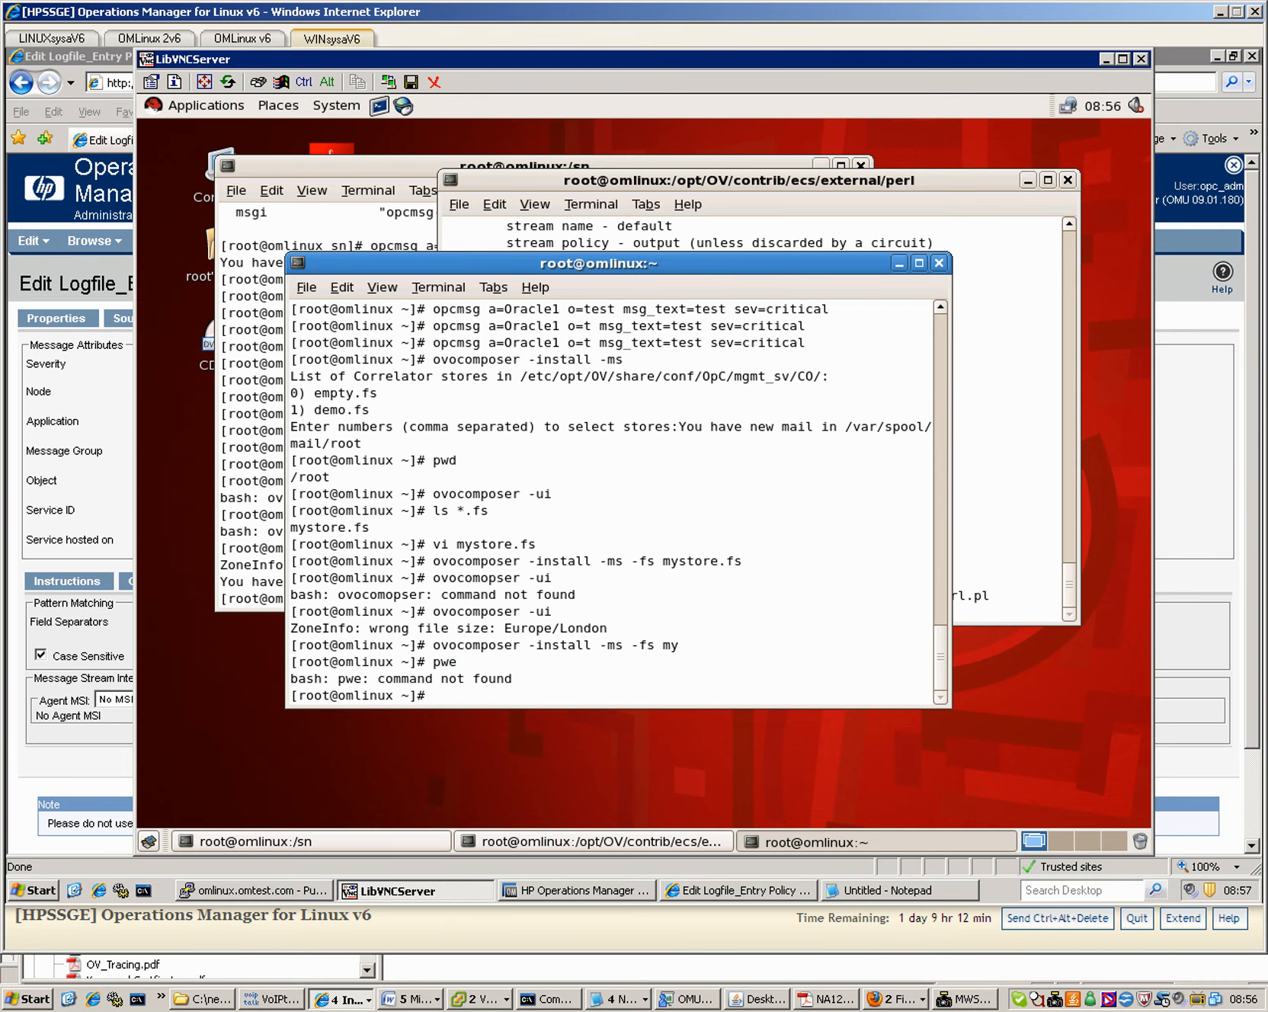
{"action": "type", "text": "pwd"}
{"action": "key", "text": "Return"}
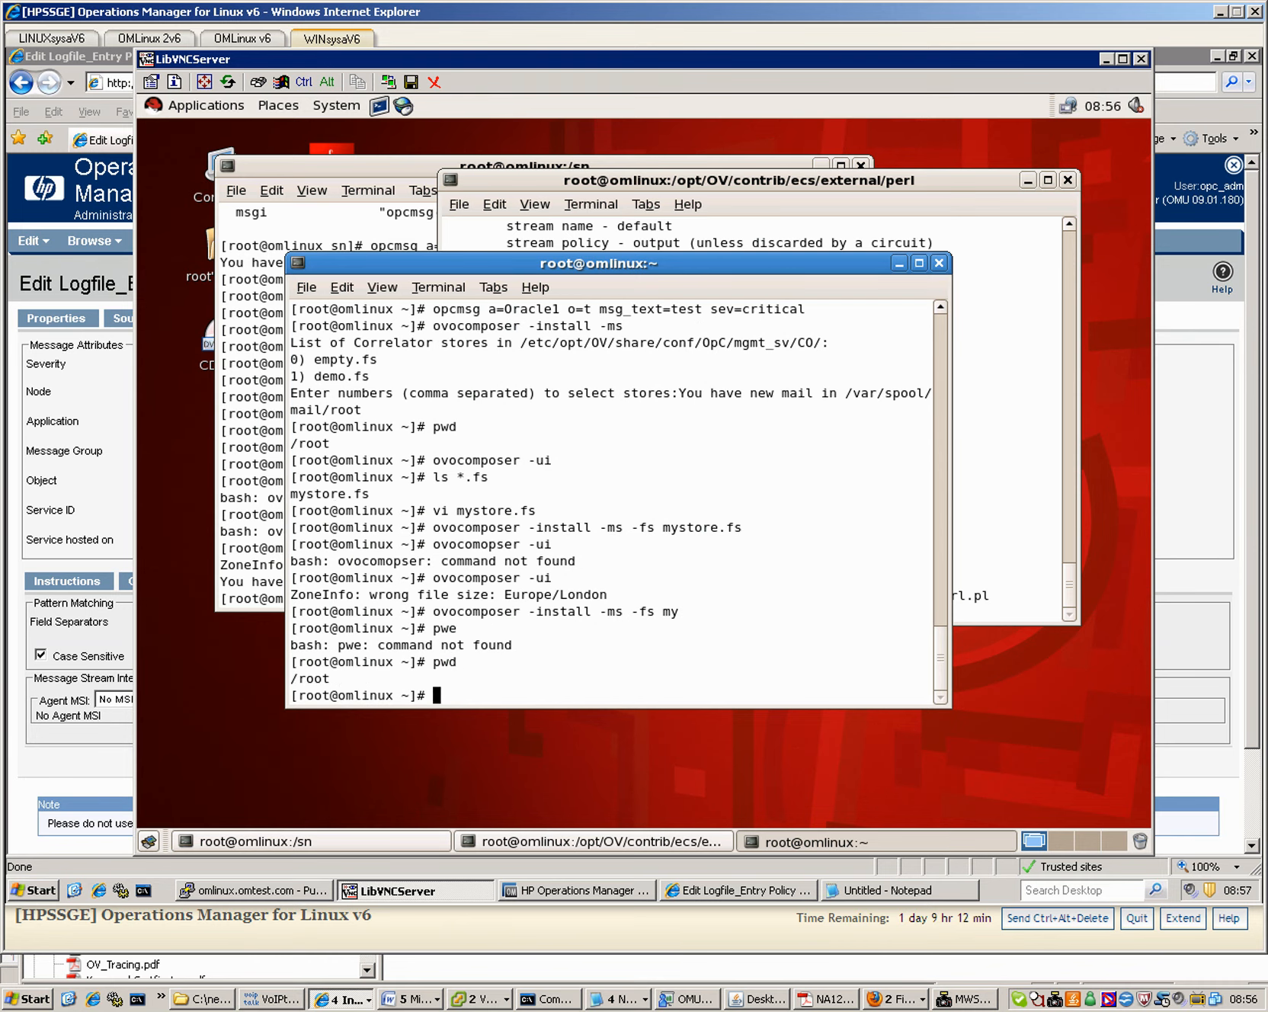
{"action": "type", "text": "ls *.fs"}
{"action": "key", "text": "Return"}
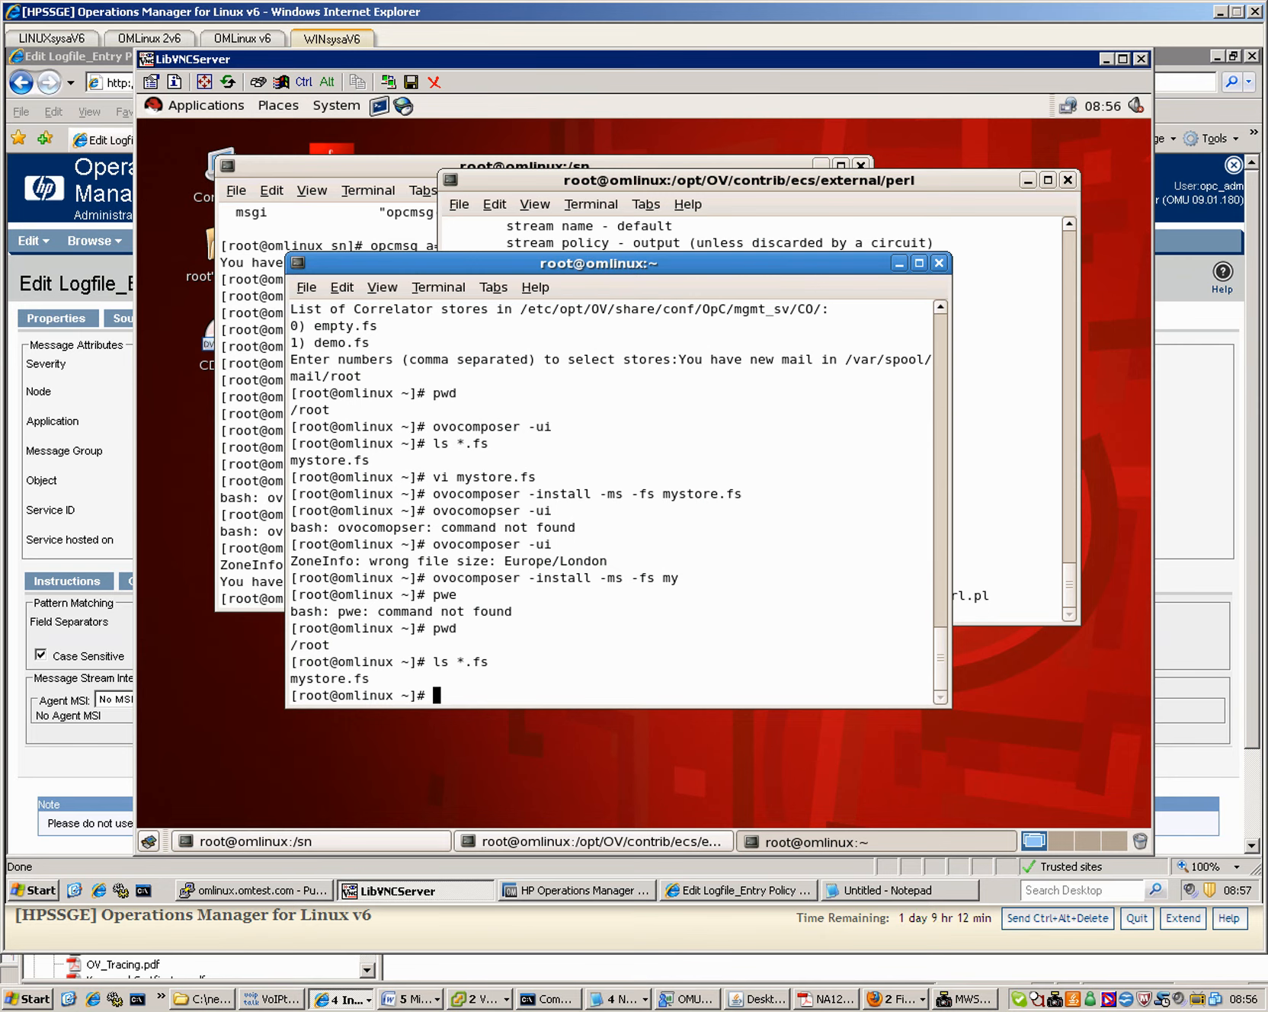
Install the correlator store on the management server with "ovocomposer -install -ms -fs mystore.fs"
{"action": "type", "text": "ovocomposer -install "}
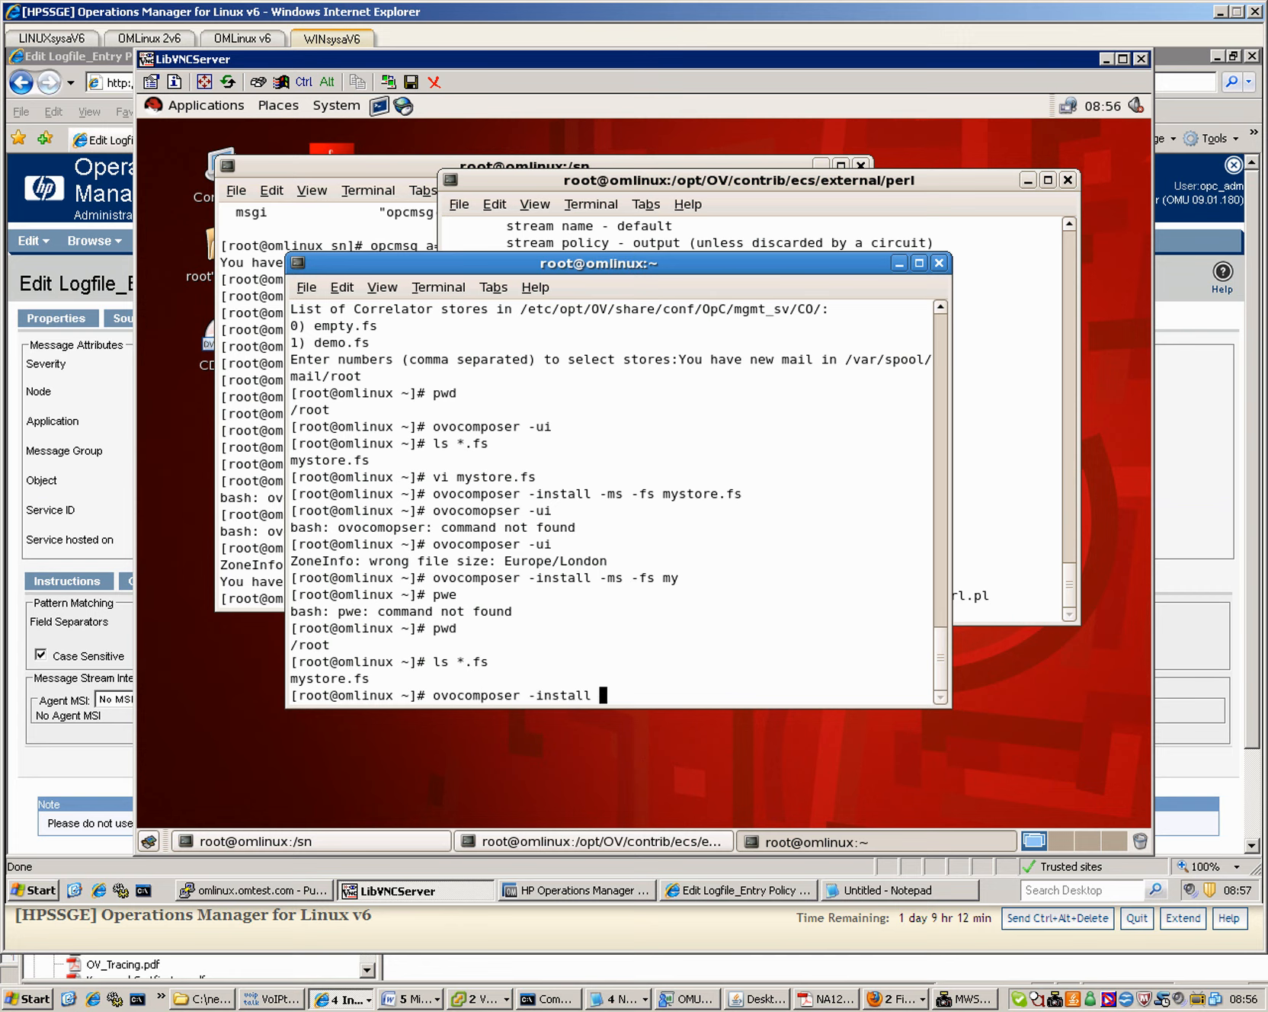
{"action": "type", "text": "-ms -fs mystore.fs"}
{"action": "key", "text": "Return"}
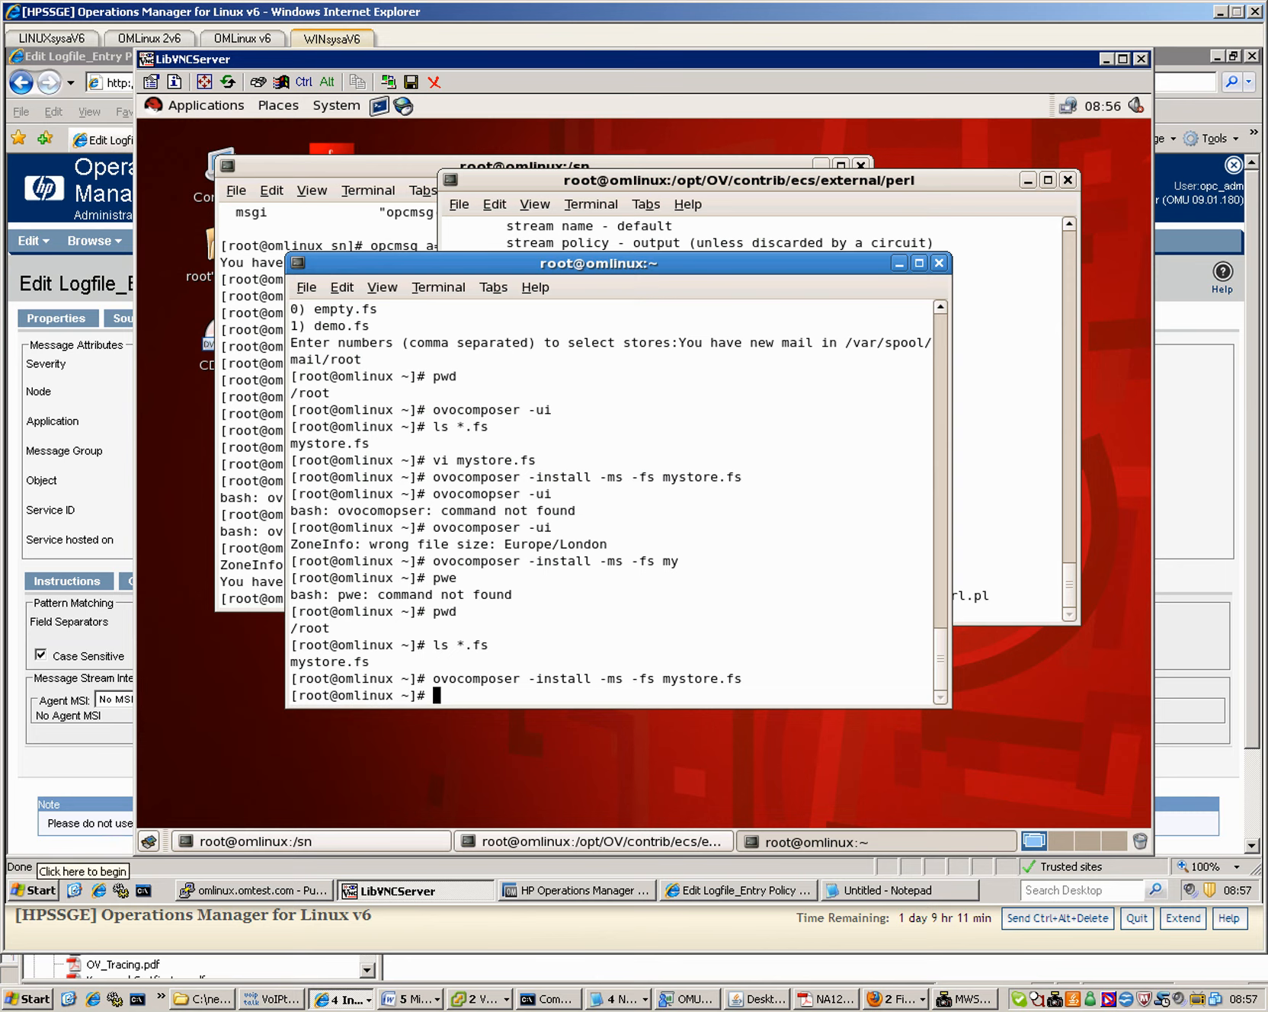
Switch to the untitled Notepad file and set the application in the first opcmsg command to Oracle
{"action": "key", "text": "alt+Tab"}
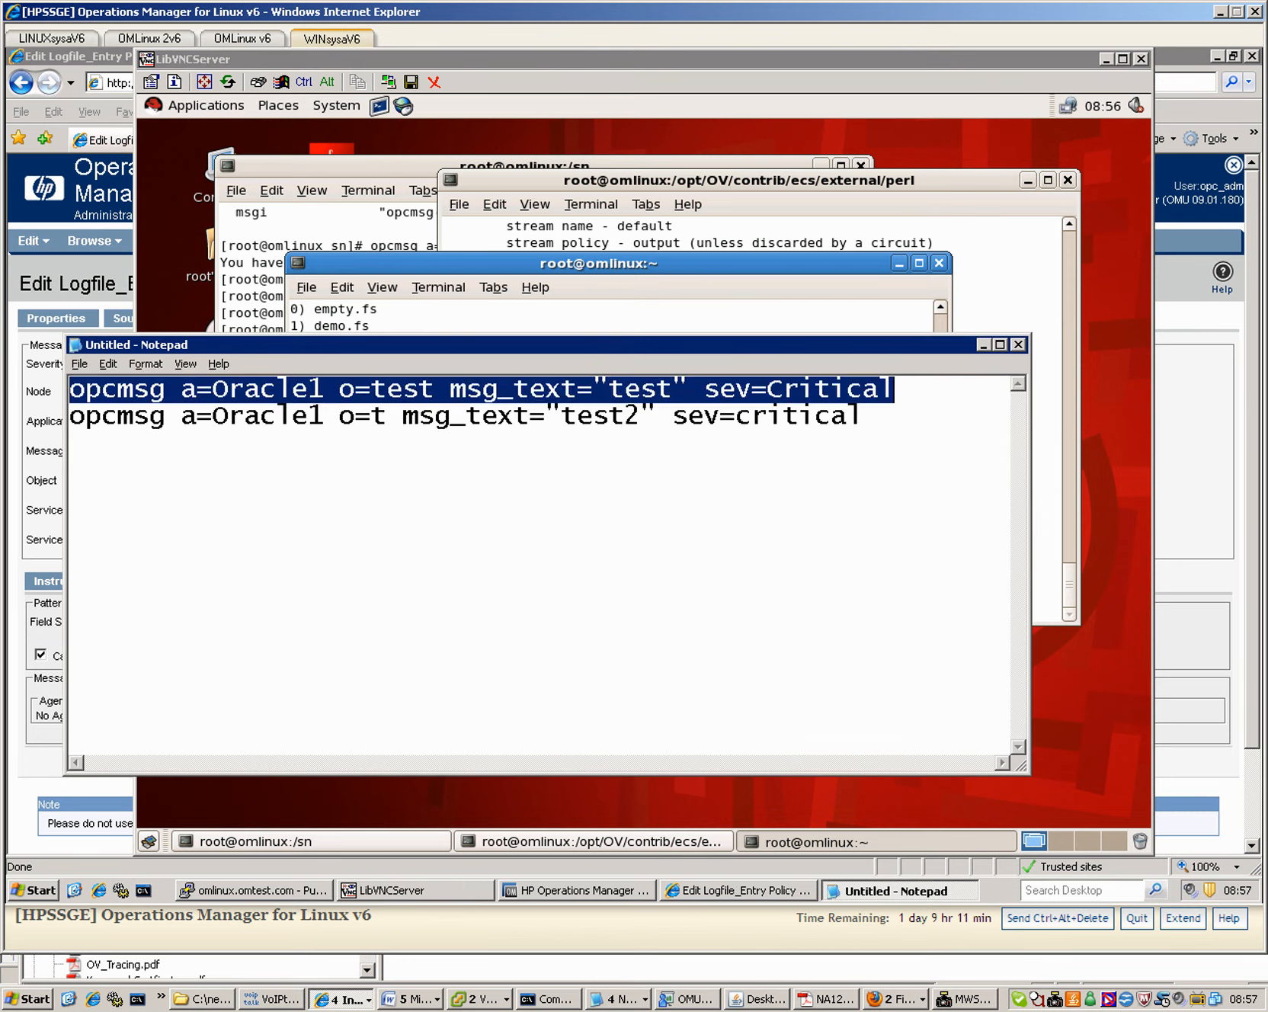
{"action": "left_click", "coordinate": [751, 415]}
{"action": "left_click", "coordinate": [862, 415]}
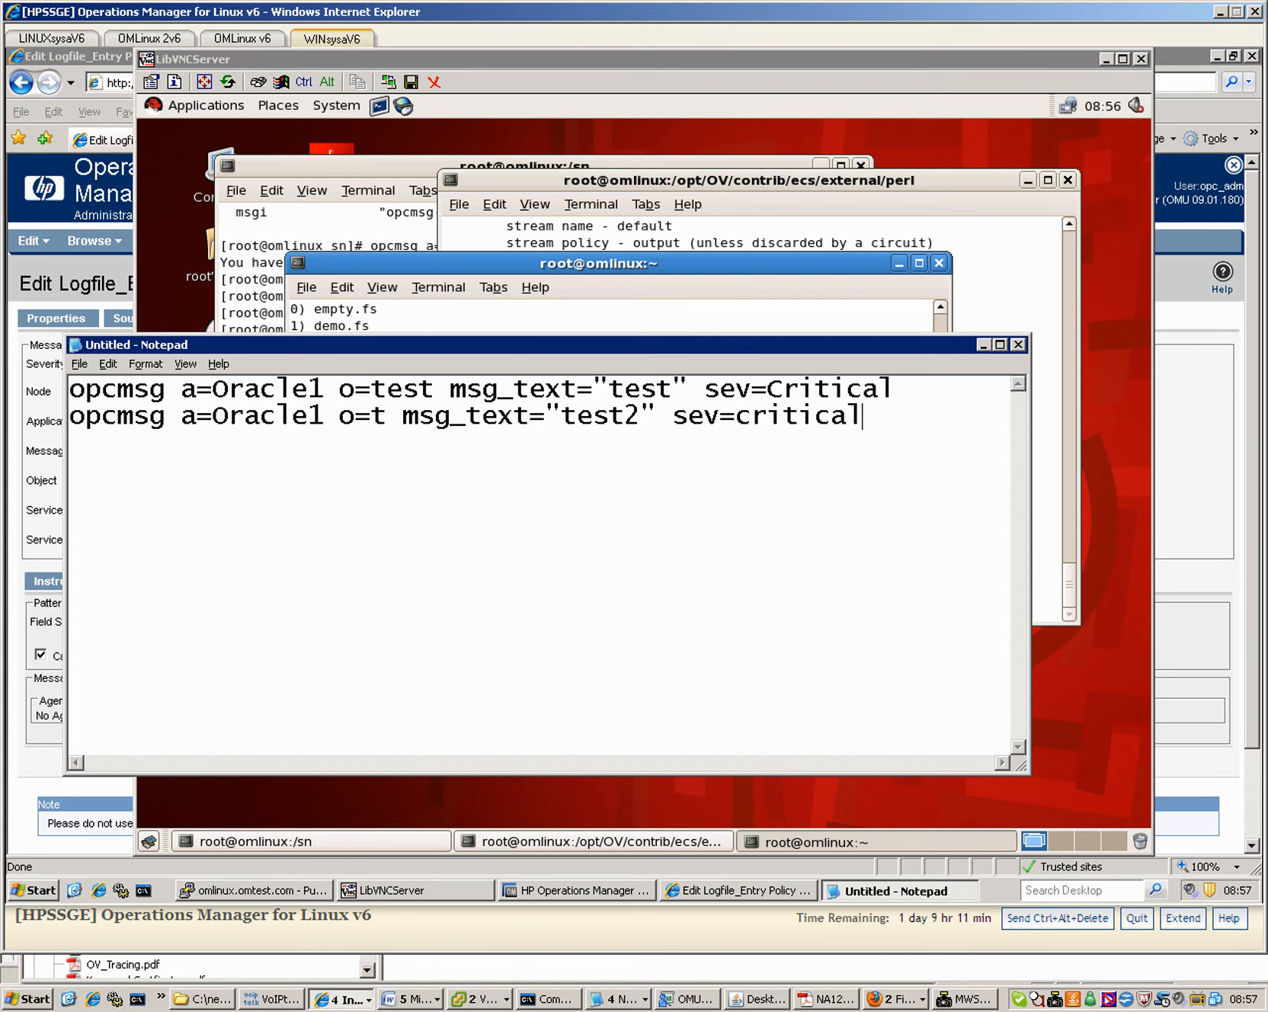
{"action": "key", "text": "ctrl+a"}
{"action": "left_click", "coordinate": [355, 415]}
{"action": "left_click_drag", "start_coordinate": [309, 389], "coordinate": [324, 390]}
{"action": "key", "text": "Delete"}
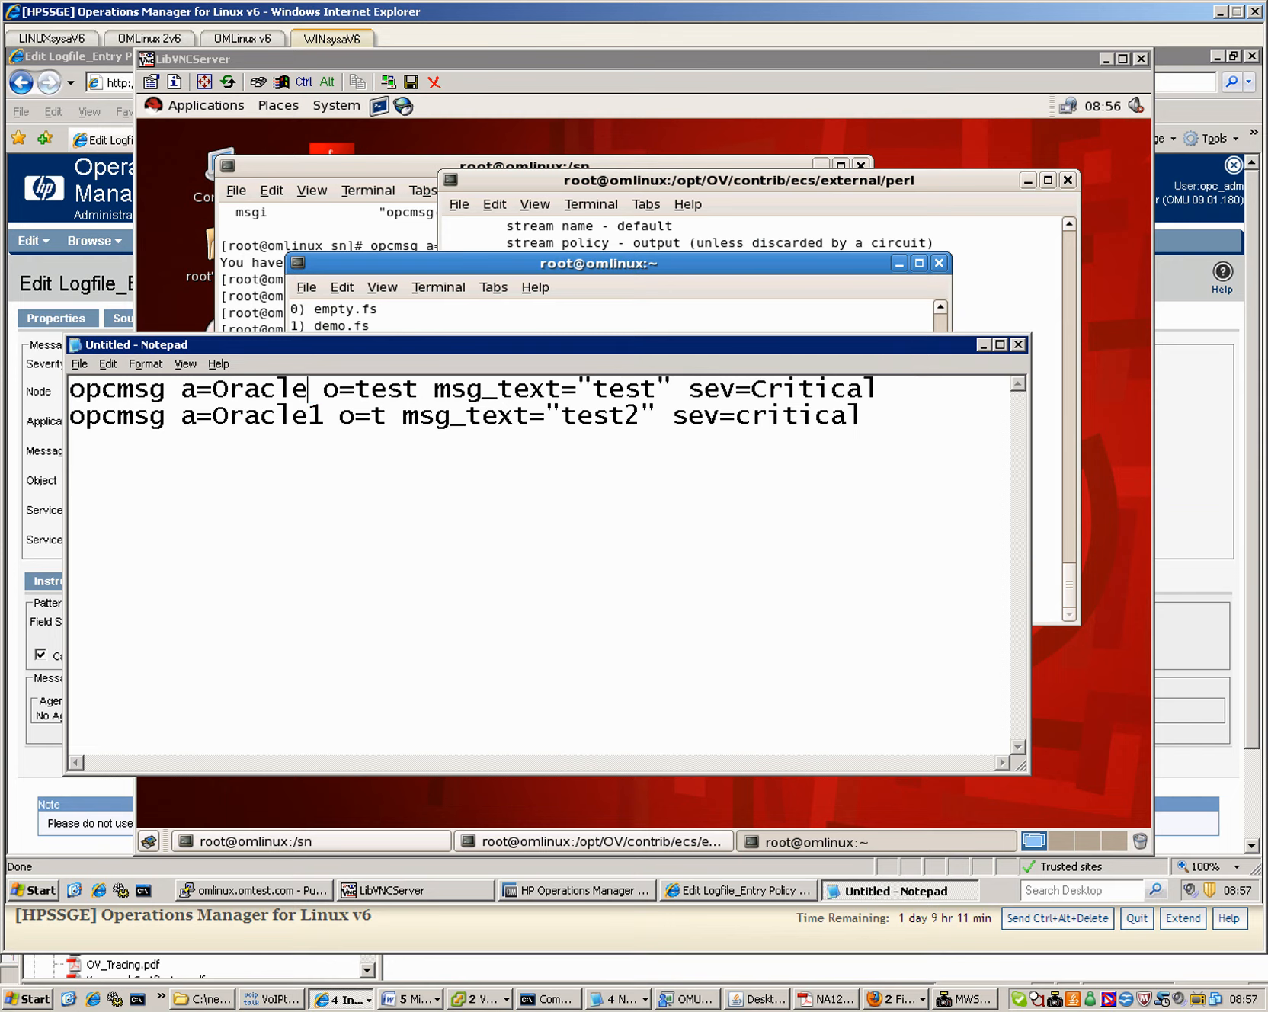
Set the application in the second opcmsg command to Web
{"action": "left_click", "coordinate": [323, 417]}
{"action": "key", "text": "BackSpace"}
{"action": "key", "text": "BackSpace"}
{"action": "key", "text": "BackSpace"}
{"action": "key", "text": "BackSpace"}
{"action": "key", "text": "BackSpace"}
{"action": "key", "text": "BackSpace"}
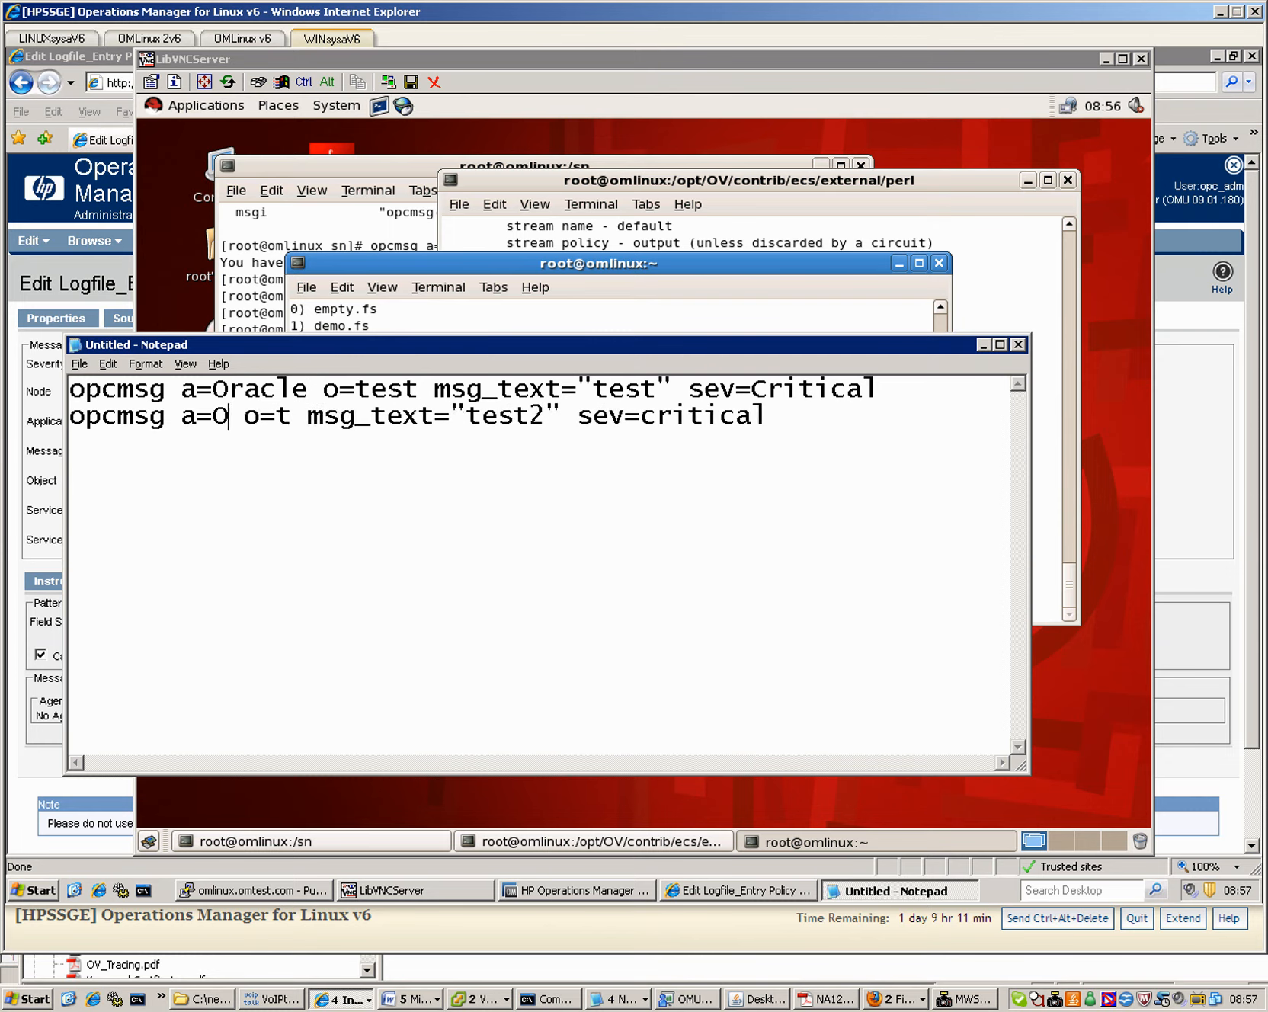
{"action": "key", "text": "BackSpace"}
{"action": "type", "text": "Web"}
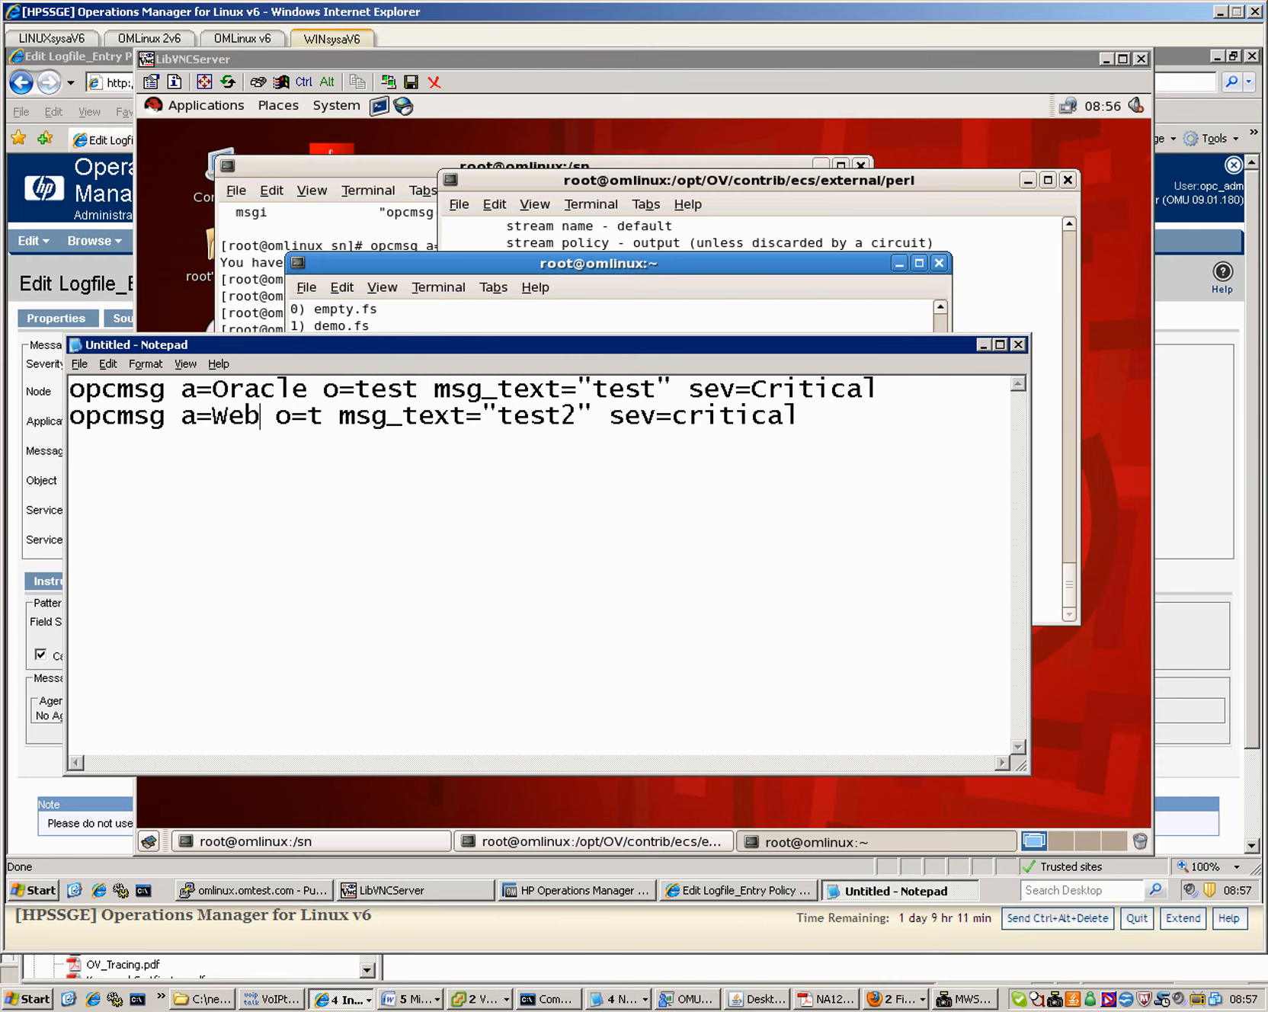
Append msg_grp=OS to the end of both opcmsg commands
{"action": "left_click", "coordinate": [879, 391]}
{"action": "type", "text": "msg_grp=OS"}
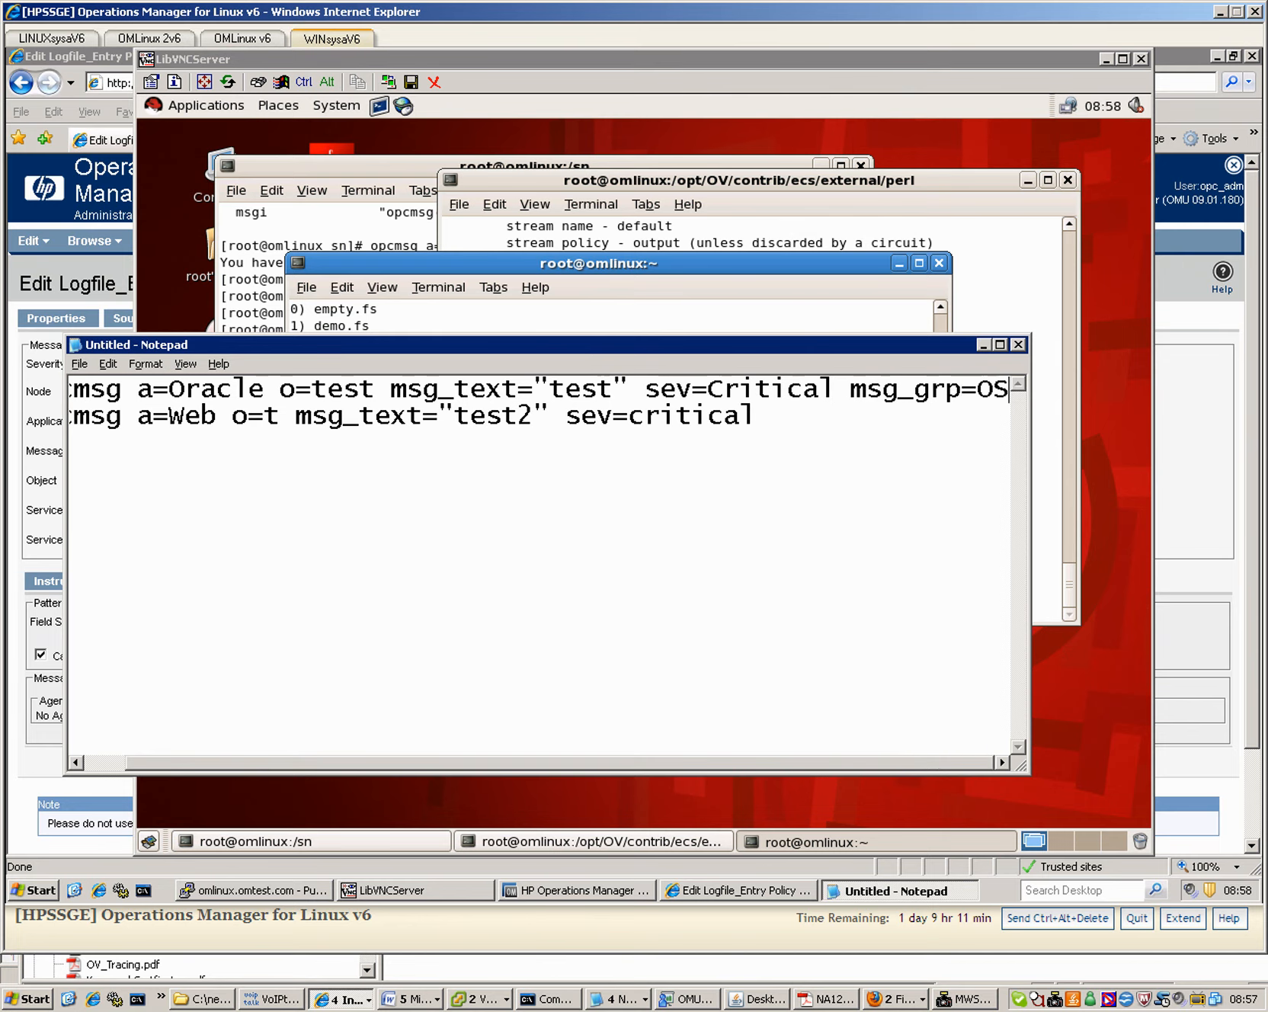
{"action": "left_click", "coordinate": [755, 416]}
{"action": "type", "text": "msg_grp="}
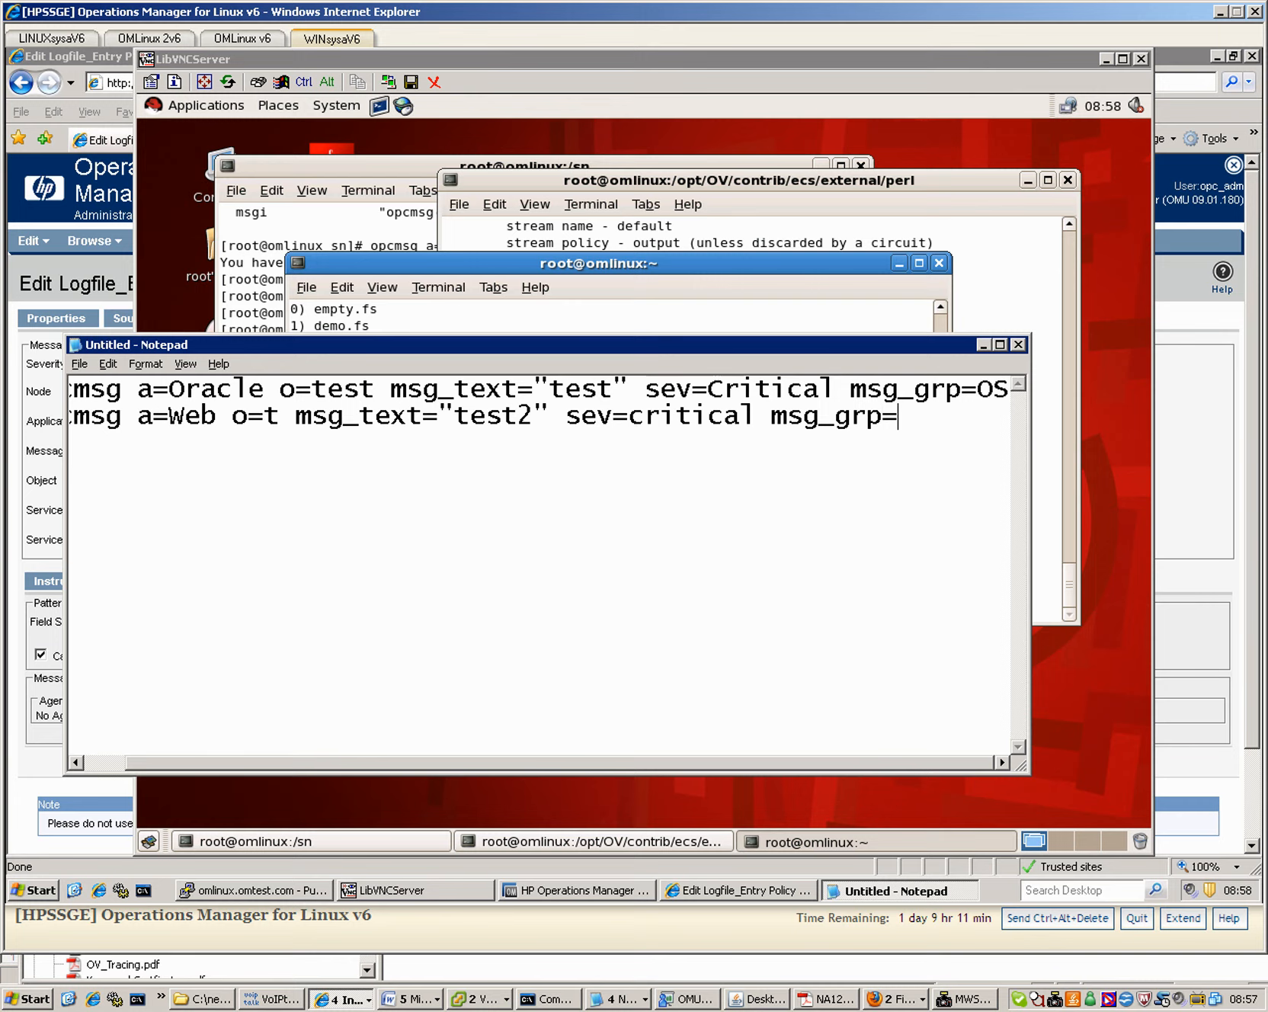
{"action": "type", "text": "OS"}
Maximize the Notepad window and set the object in the Web opcmsg command to test
{"action": "left_click", "coordinate": [999, 345]}
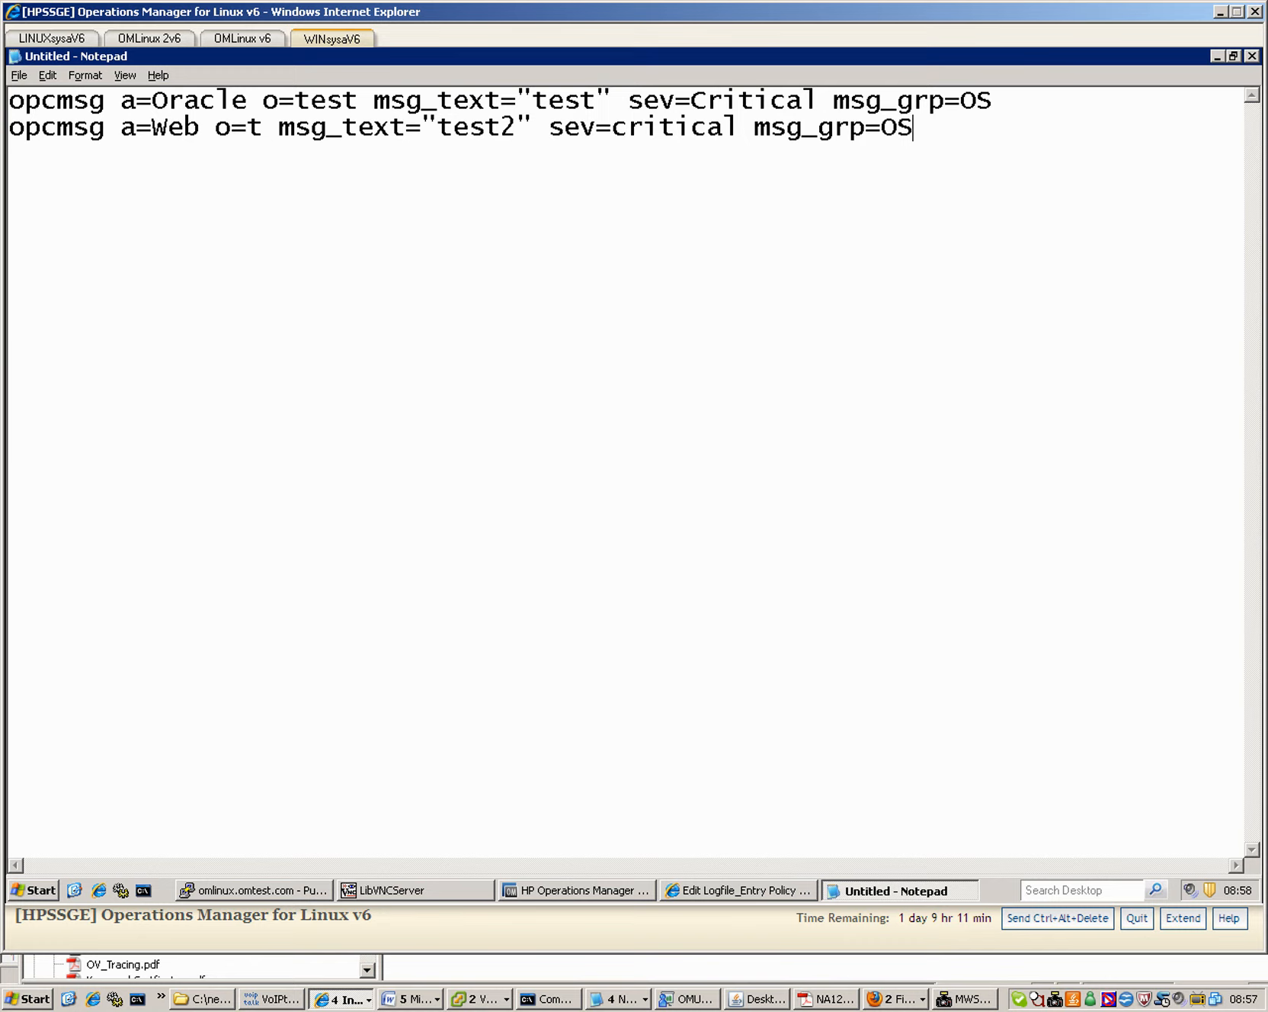
{"action": "left_click", "coordinate": [279, 126]}
{"action": "key", "text": "Left"}
{"action": "type", "text": "est"}
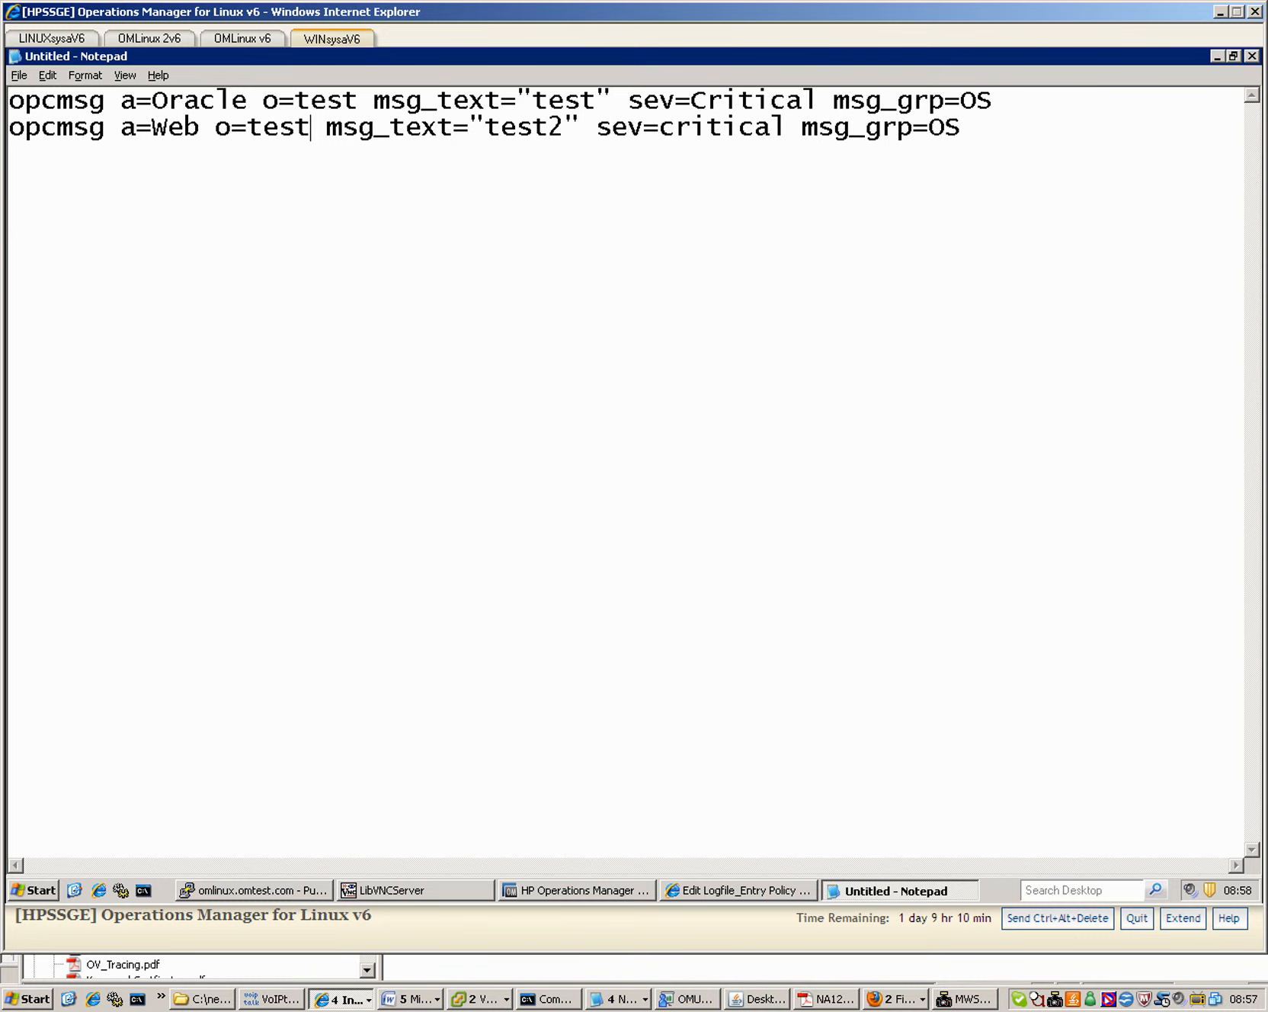
Duplicate the Web opcmsg command onto a new third line
{"action": "left_click", "coordinate": [992, 101]}
{"action": "left_click_drag", "start_coordinate": [962, 128], "coordinate": [10, 128]}
{"action": "key", "text": "ctrl+c"}
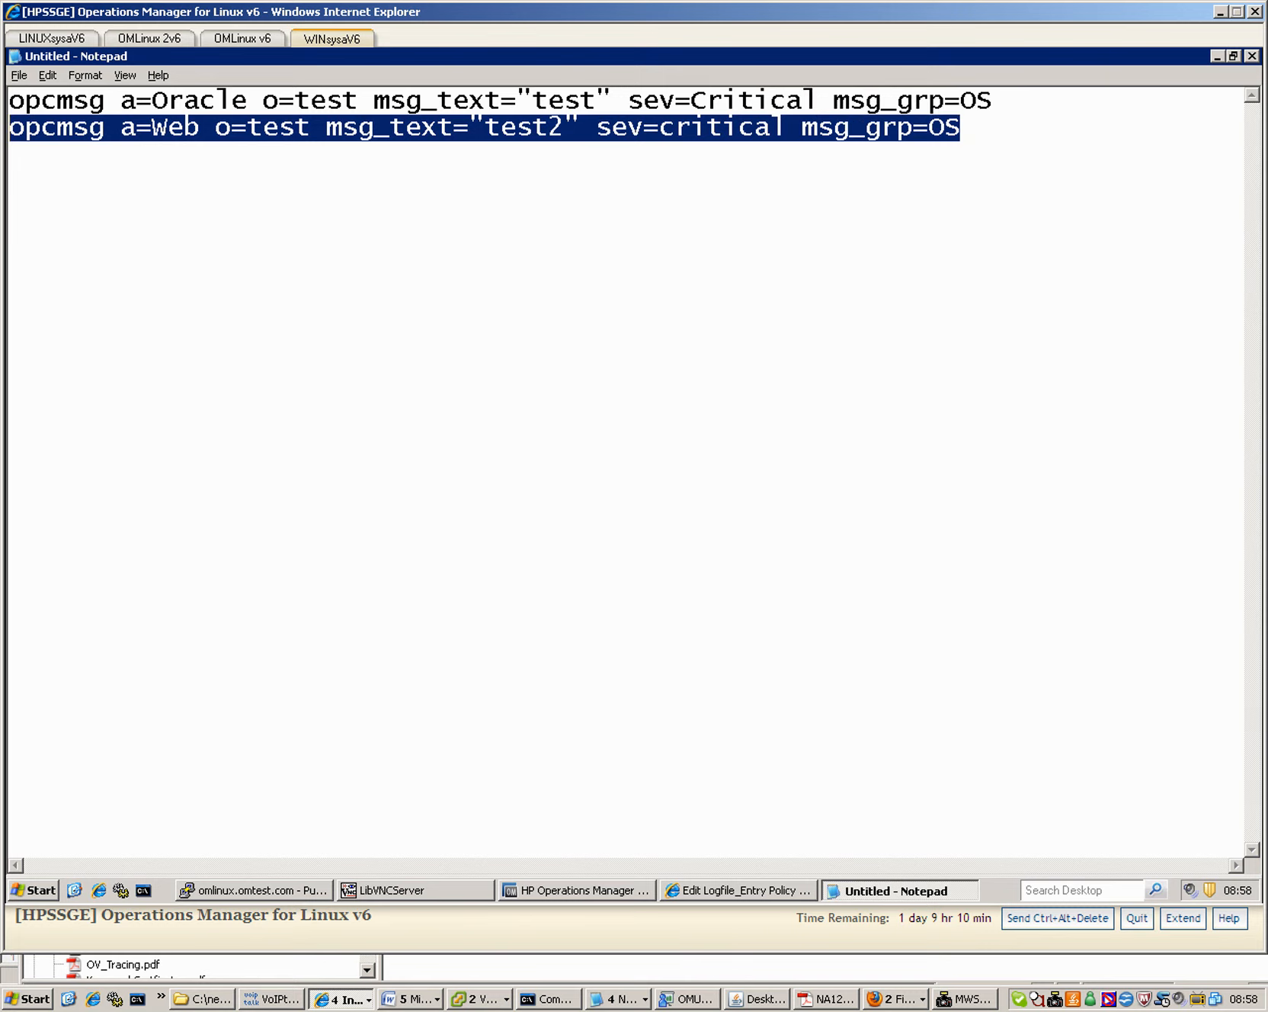
{"action": "left_click", "coordinate": [962, 128]}
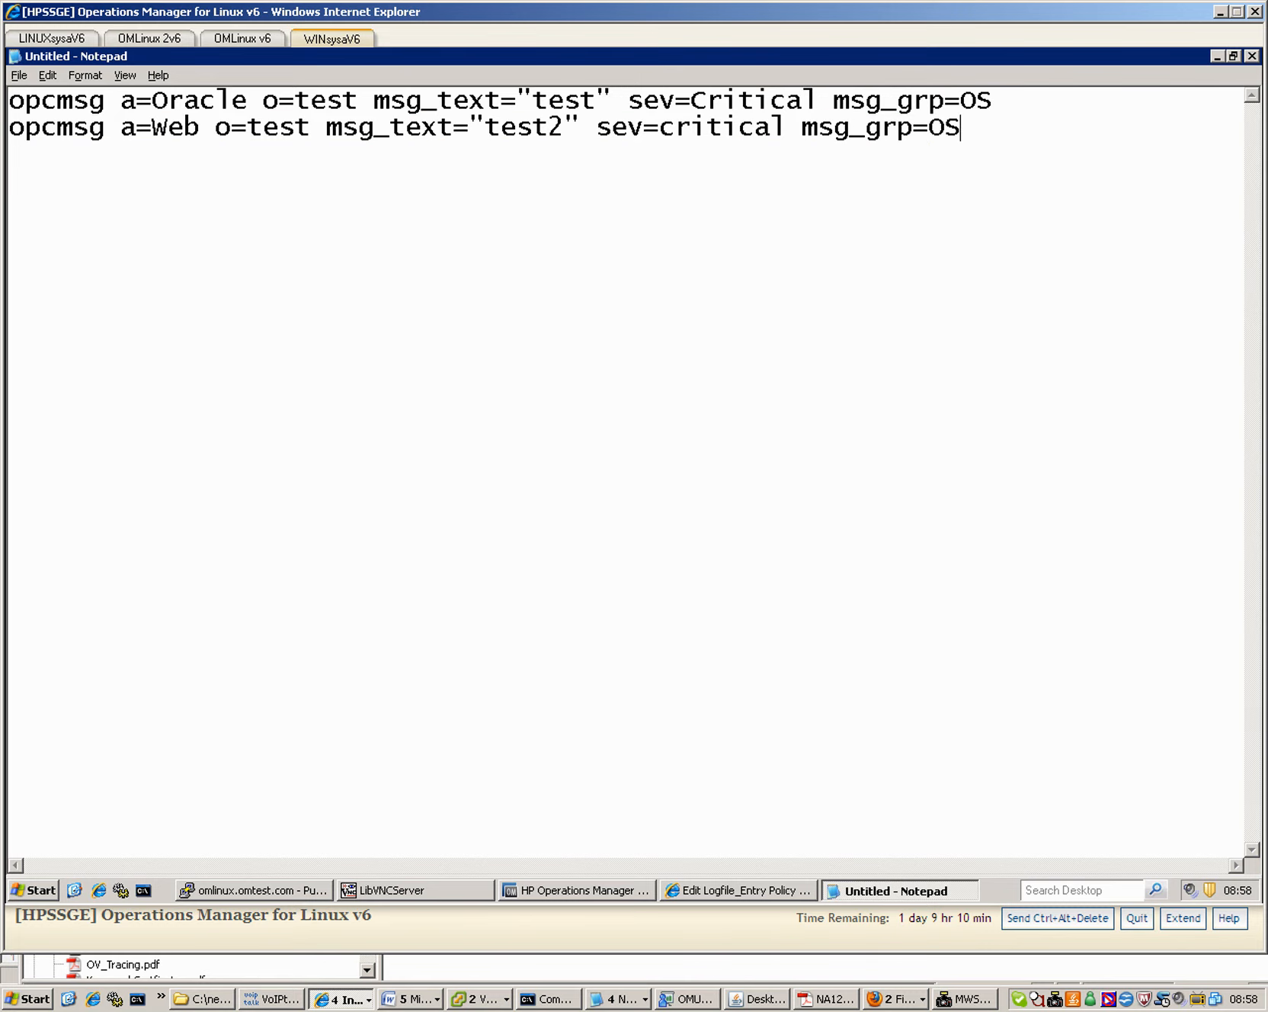
{"action": "key", "text": "Return"}
{"action": "key", "text": "ctrl+v"}
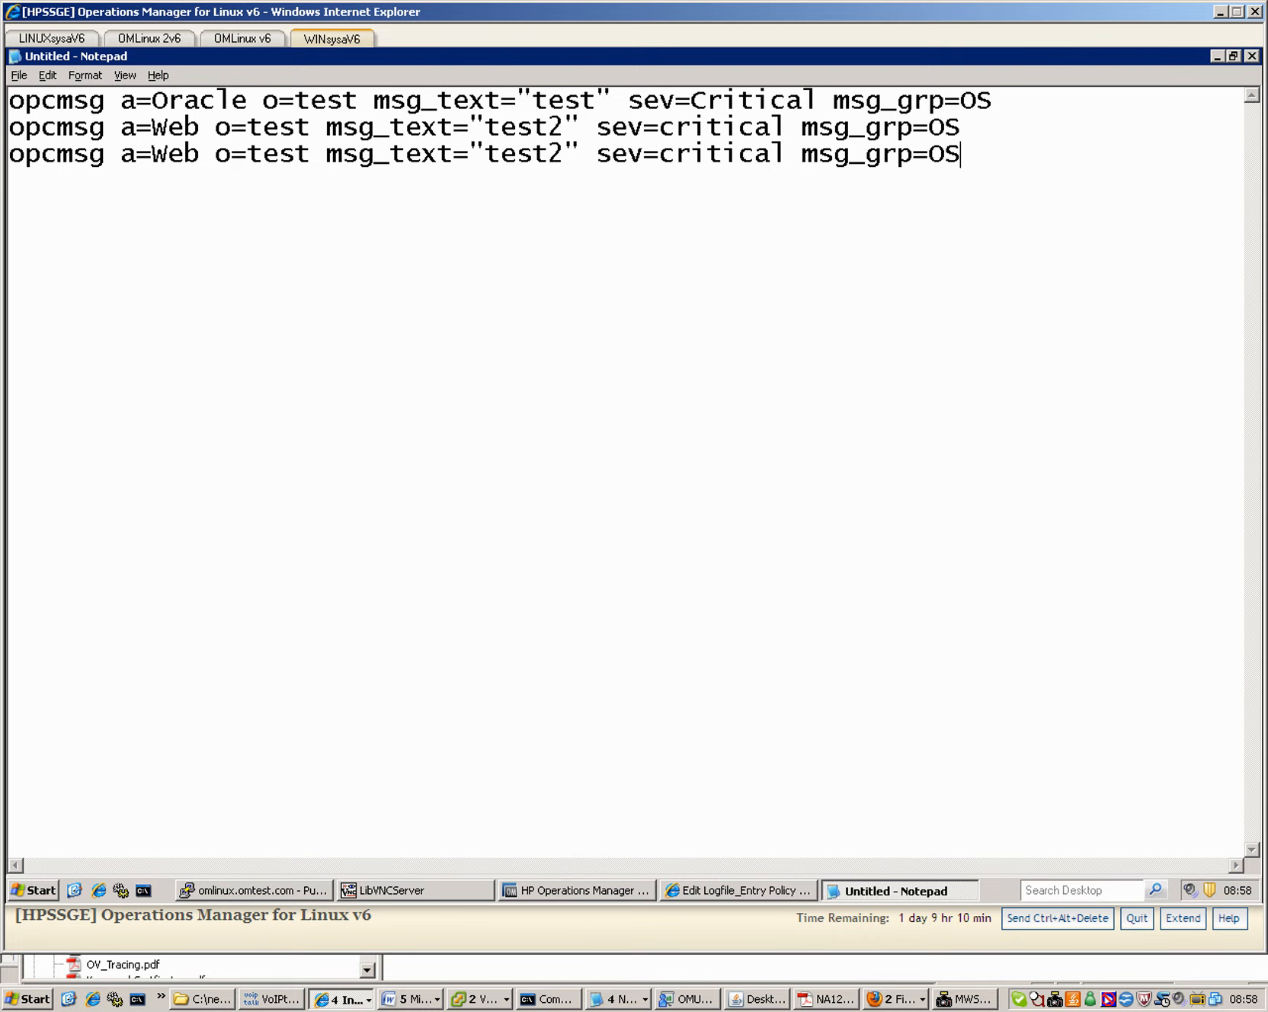
Set the object in the third opcmsg command to t1
{"action": "left_click_drag", "start_coordinate": [279, 154], "coordinate": [310, 154]}
{"action": "key", "text": "shift+Left"}
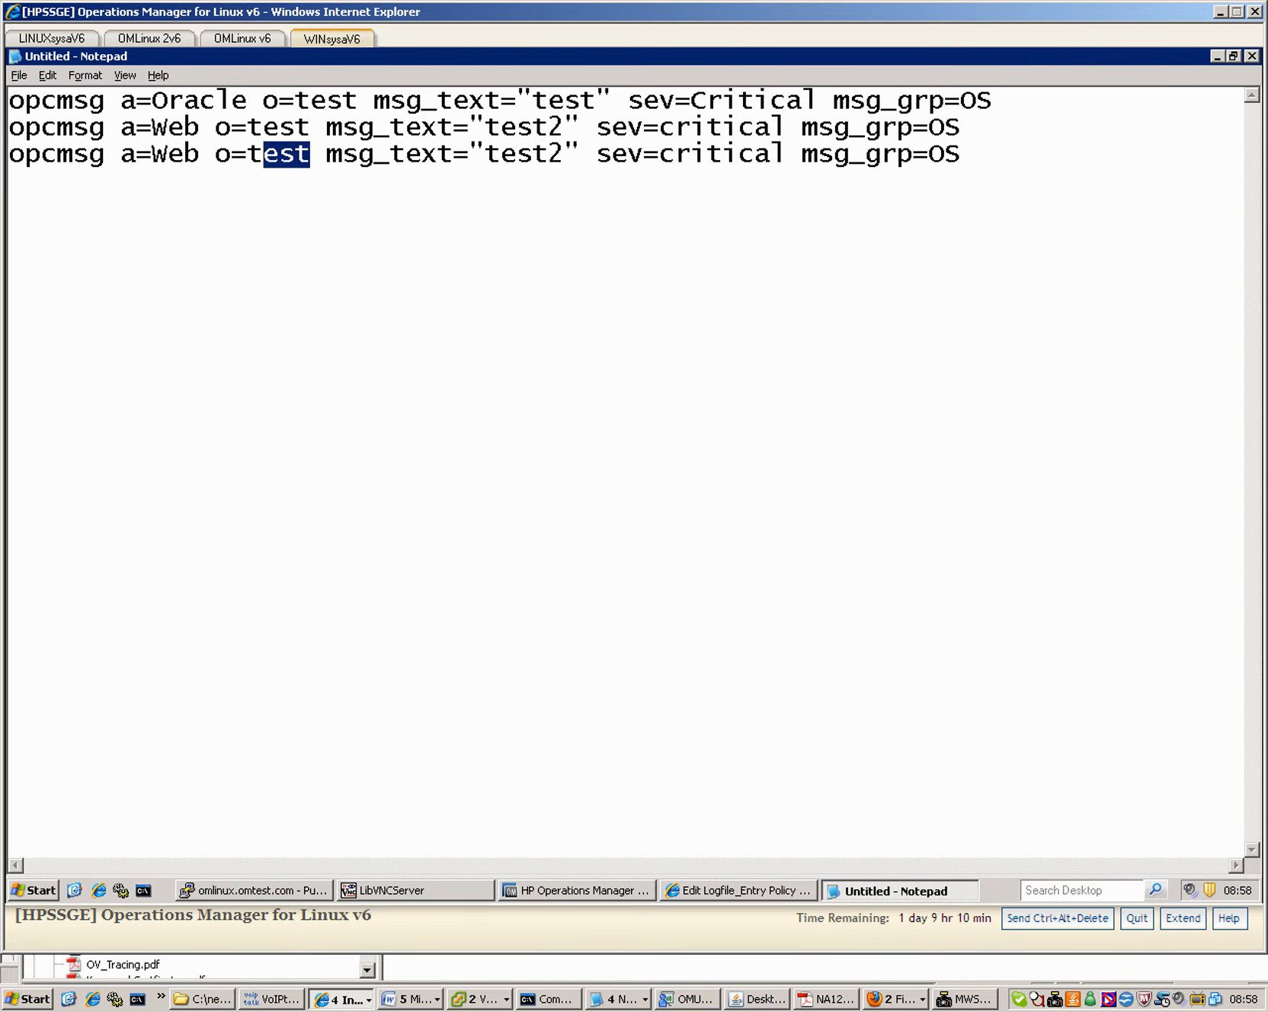
{"action": "type", "text": "1"}
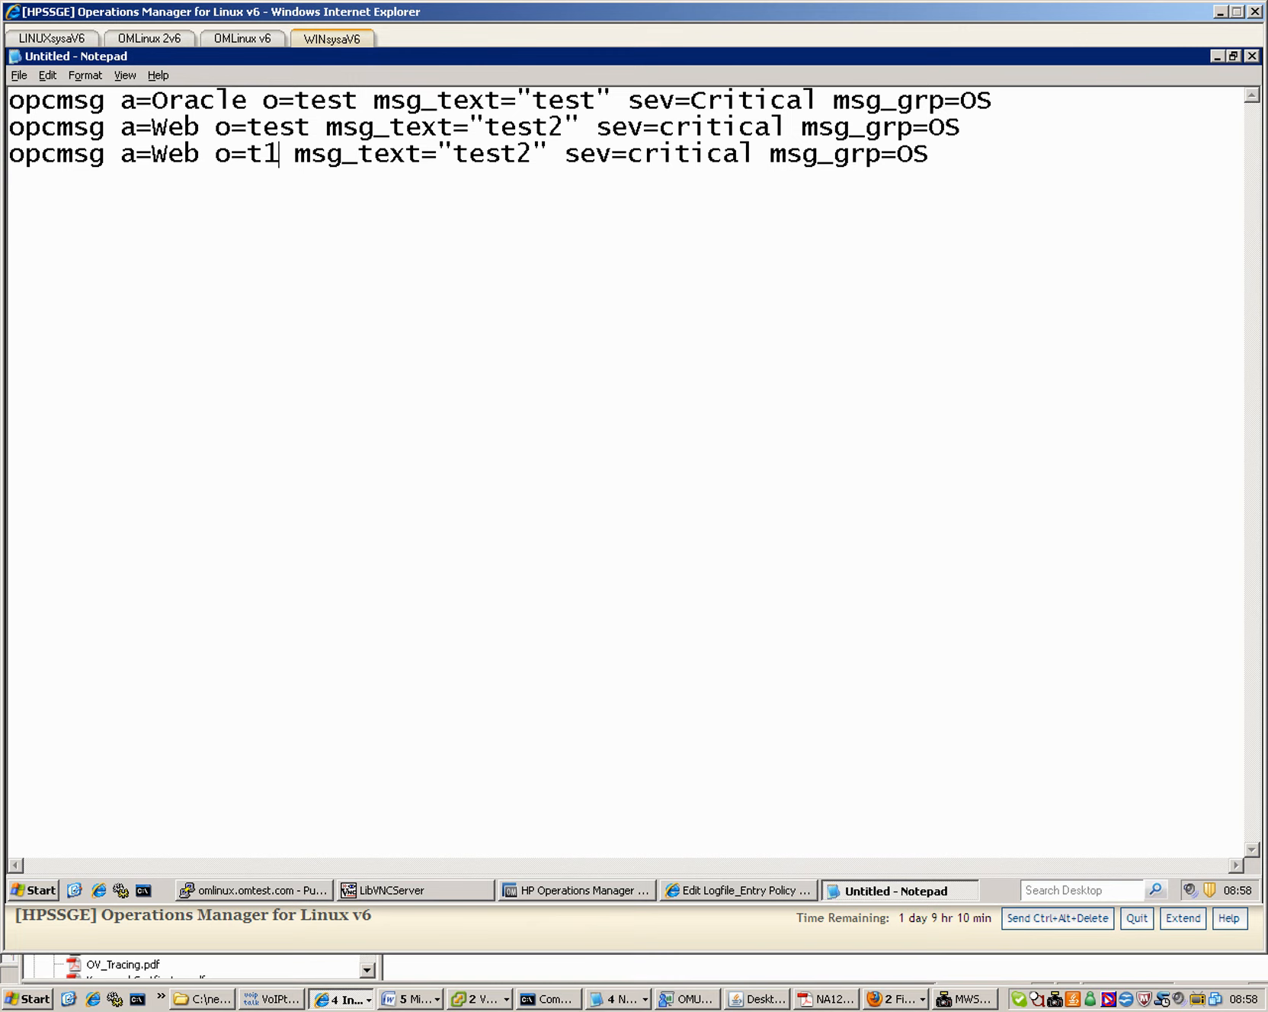
{"action": "left_click", "coordinate": [756, 999]}
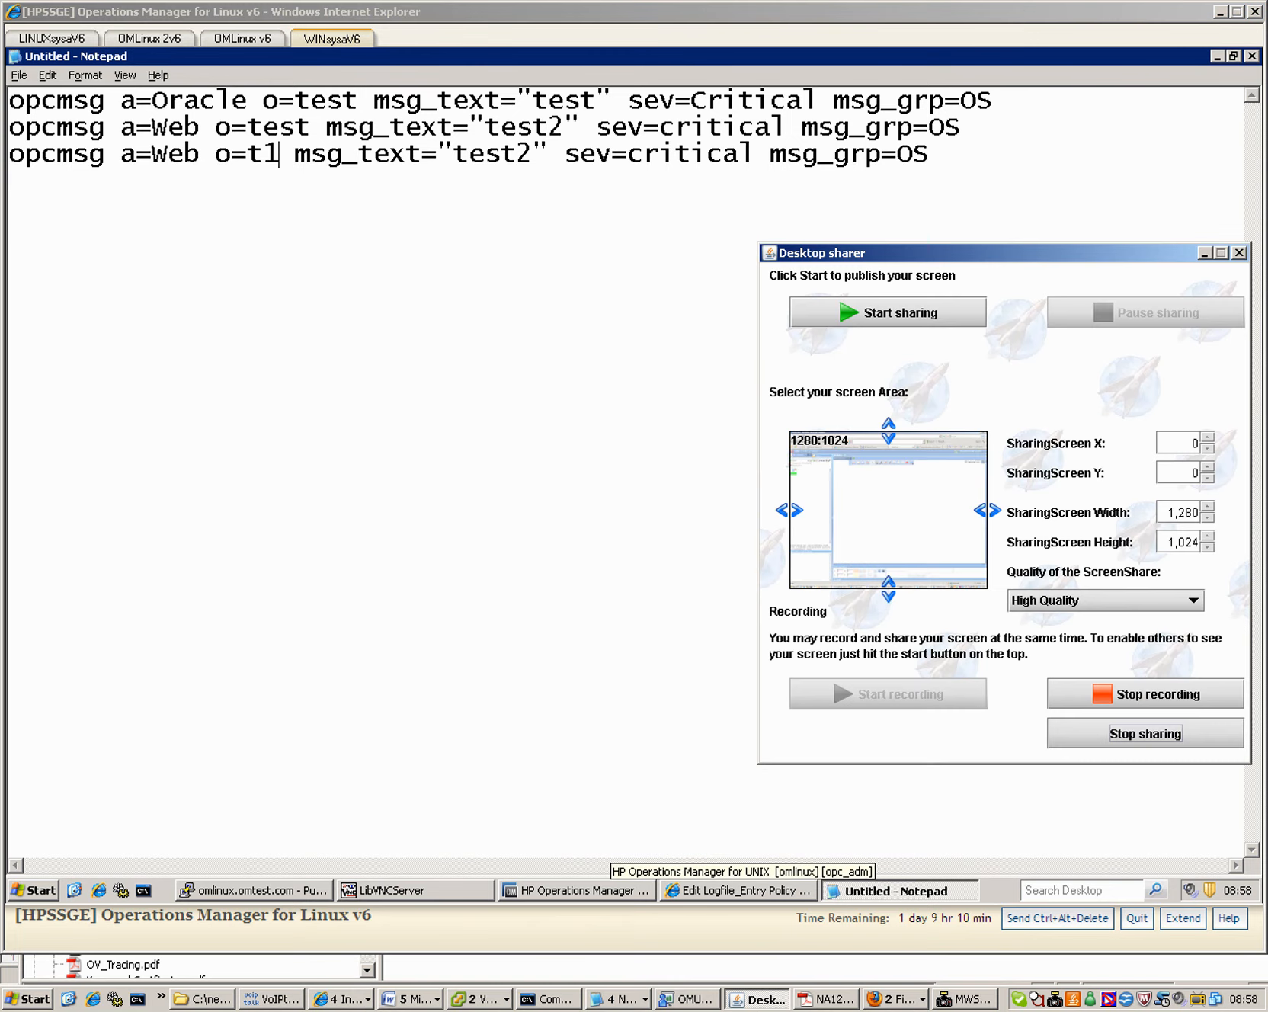